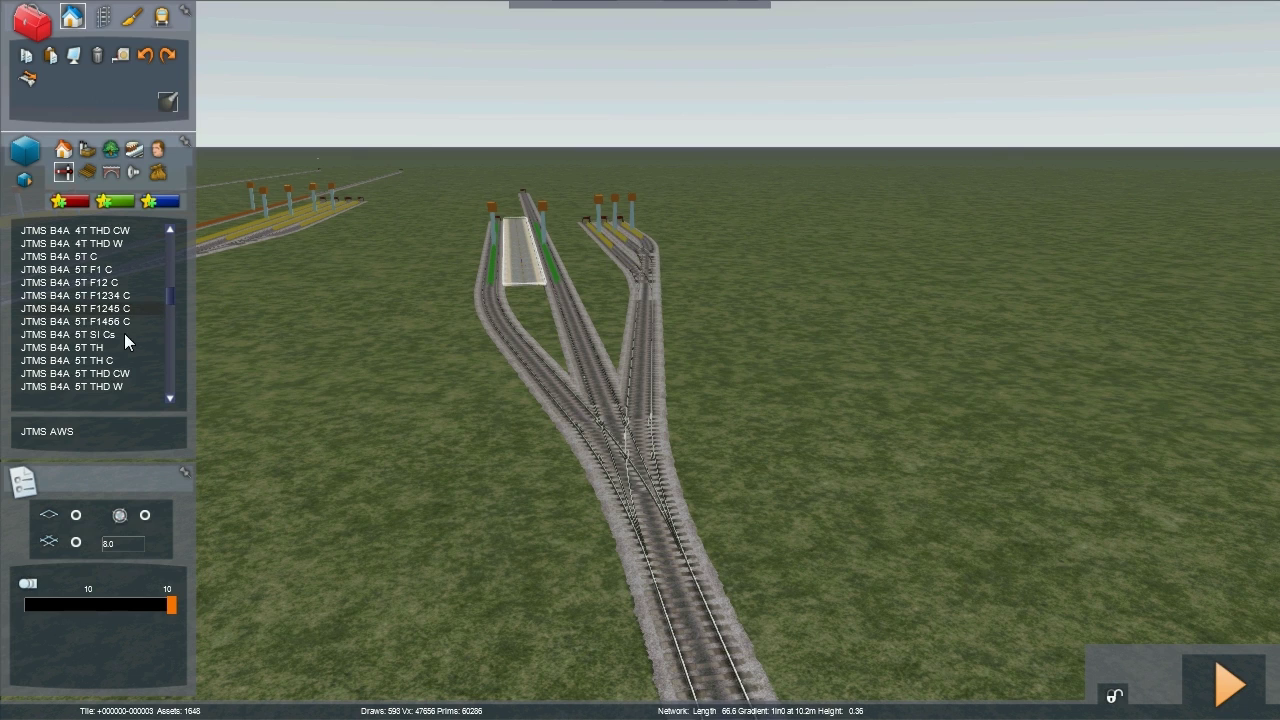
Place a JTMS B4A 5T TH C signal beside the single track on the approach to the junction
click(96, 335)
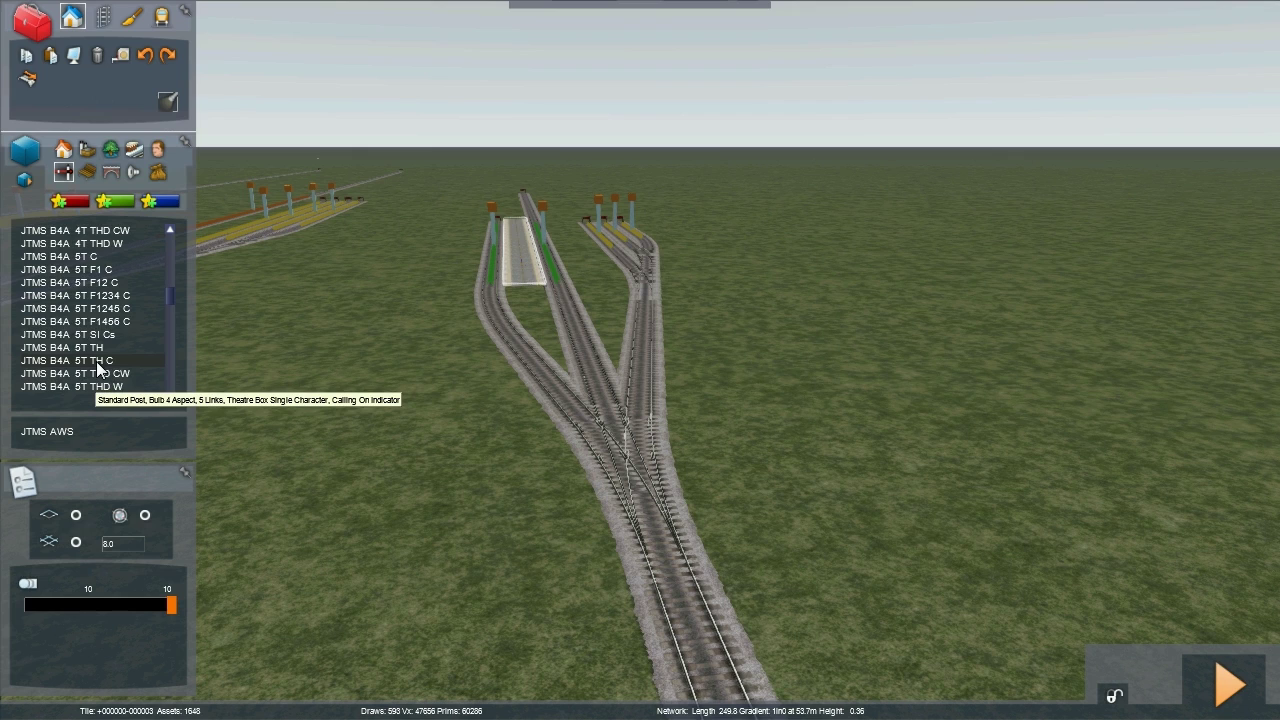
click(98, 362)
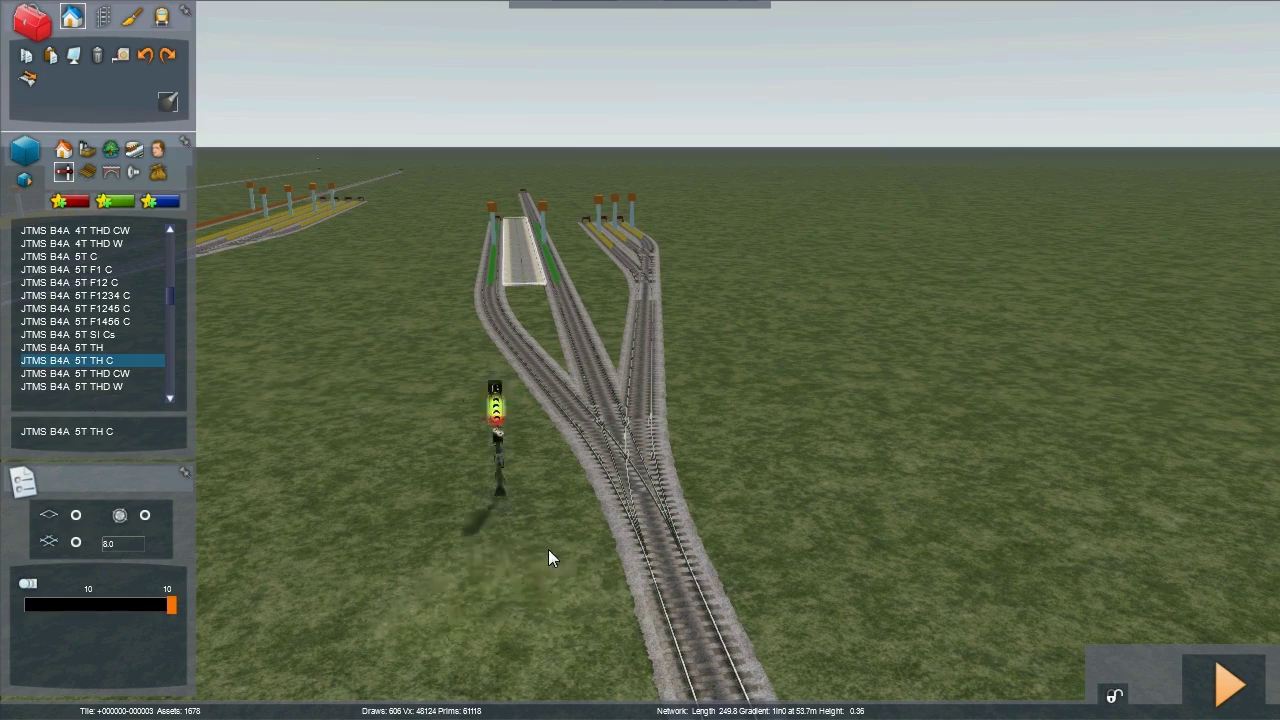
key(Right)
right_drag(590, 641, 656, 468)
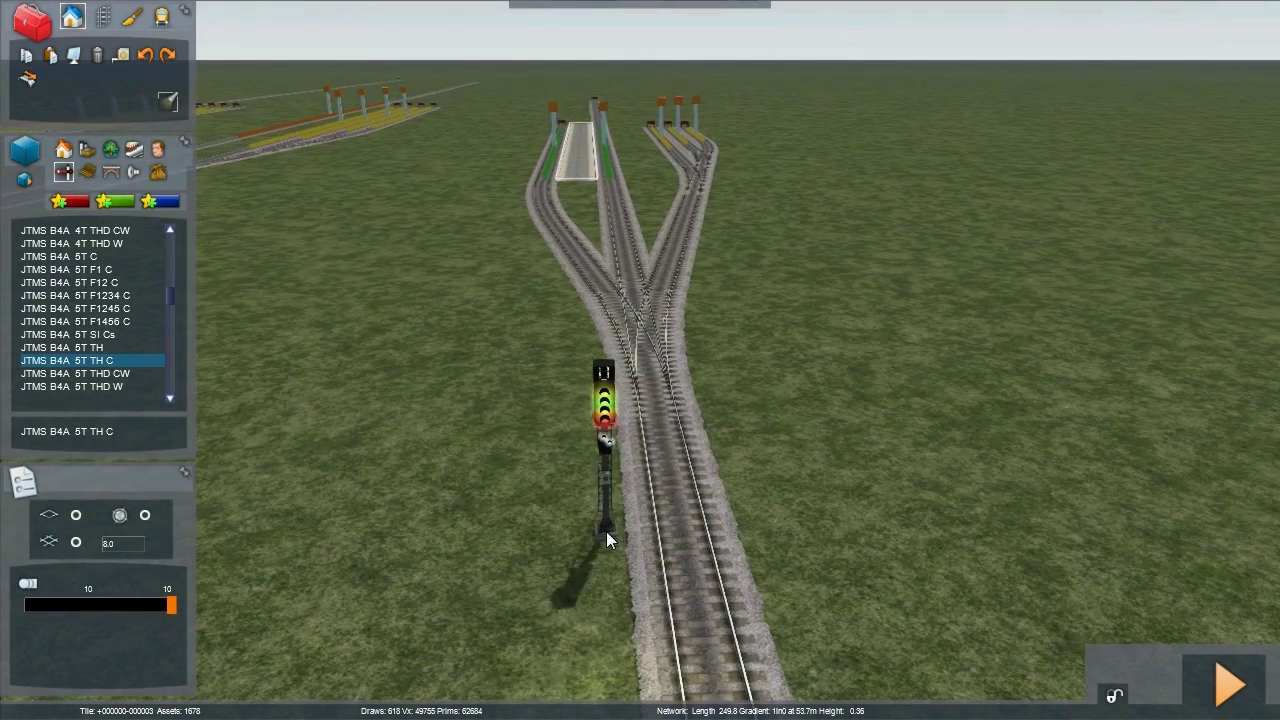
click(594, 586)
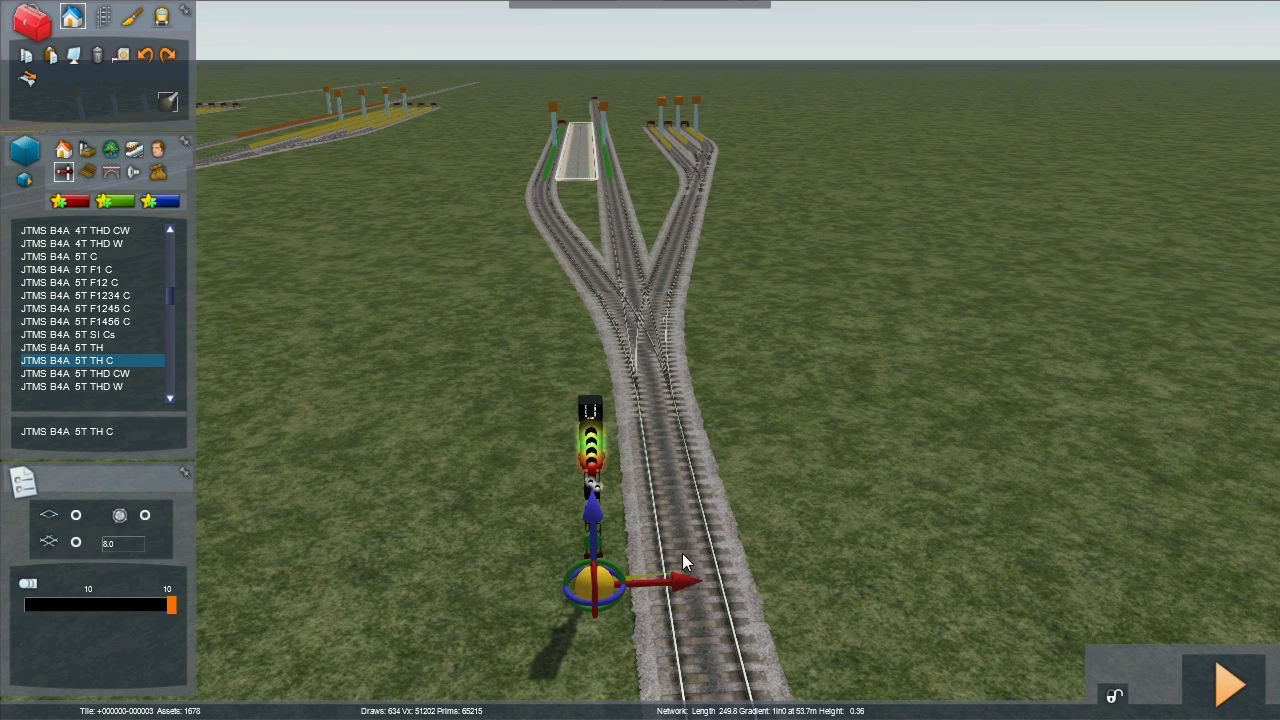
Place the signal's links on the track beside it, both platform tracks and the three sidings beyond the junction
click(630, 225)
key(Up)
mouse_move(806, 293)
right_down()
mouse_move(850, 205)
mouse_move(880, 180)
right_up()
key(Up)
mouse_move(640, 400)
right_down()
mouse_move(655, 340)
mouse_move(638, 409)
right_up()
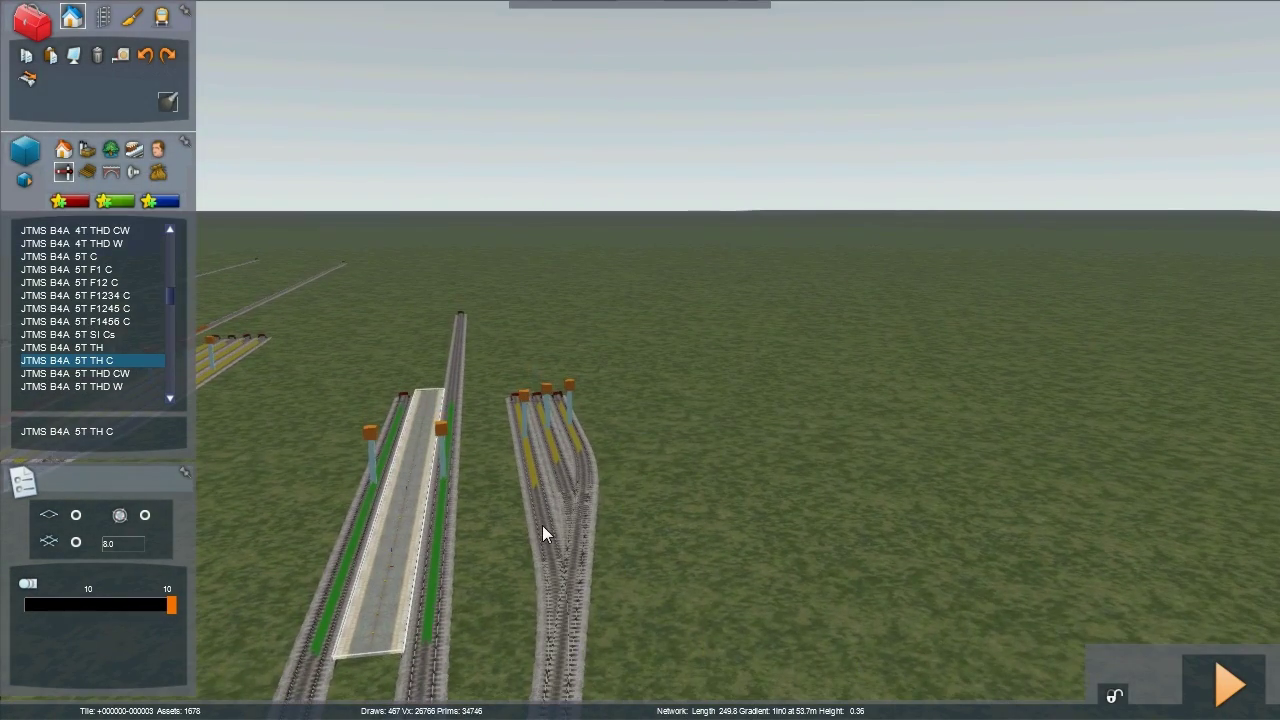
click(582, 467)
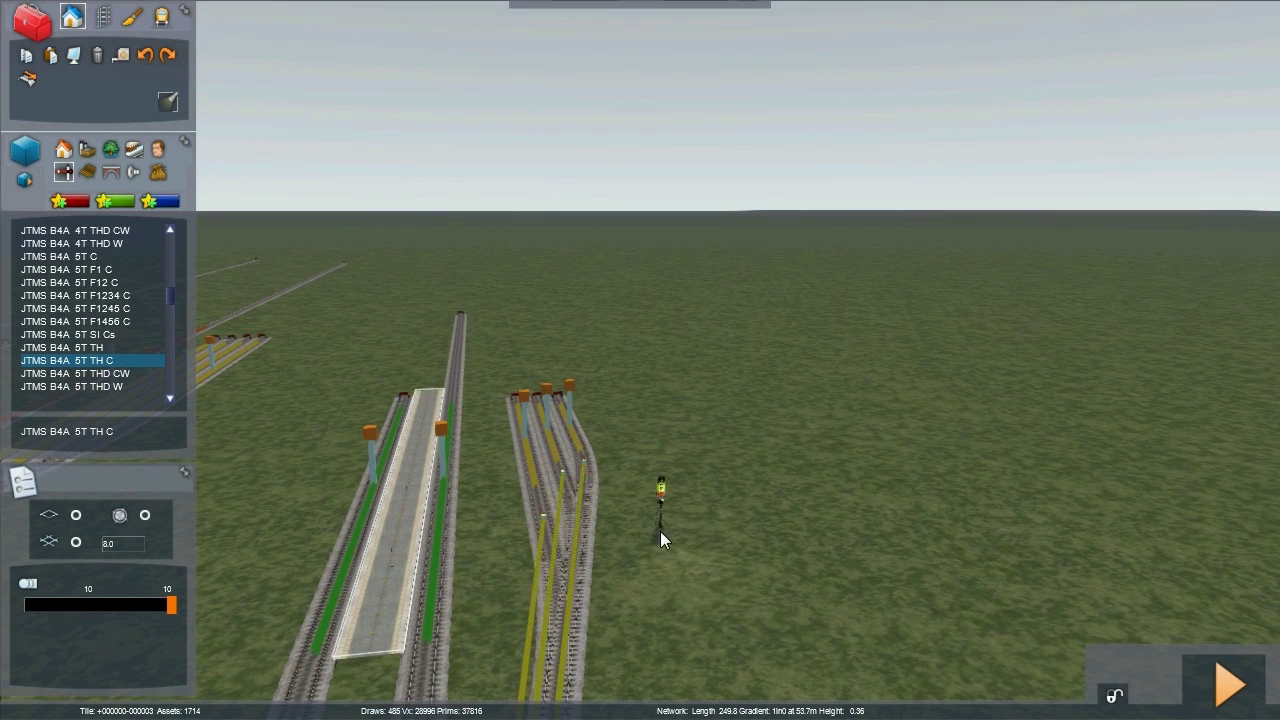
Open the placed signal's properties and set its identification fields to S012 and 4
key(Down)
scroll(662, 535, up, 5)
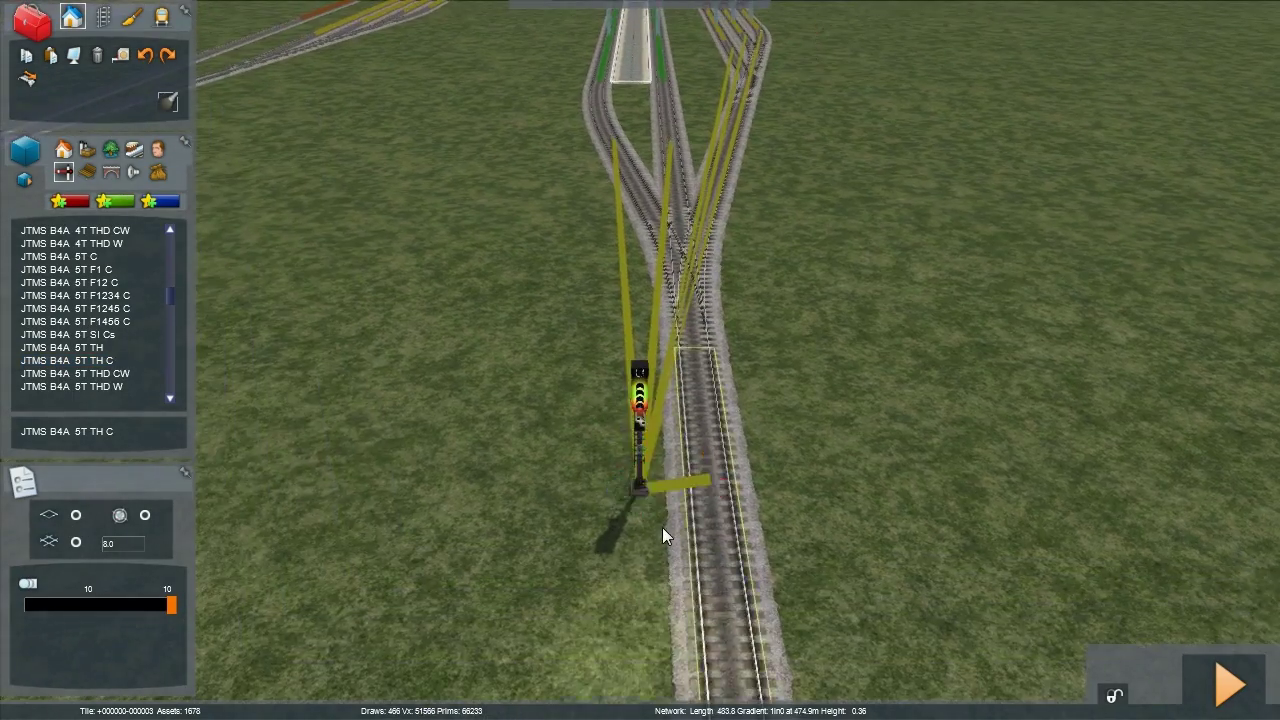
scroll(662, 527, up, 3)
right_drag(662, 527, 608, 521)
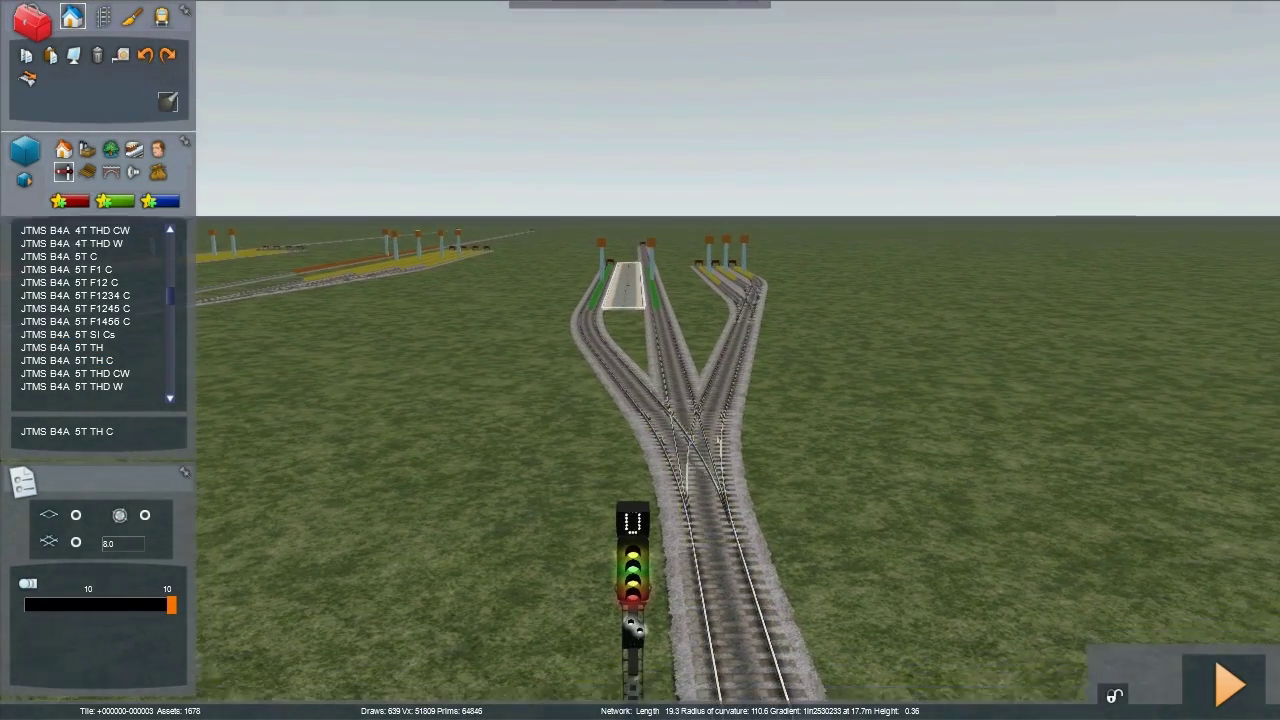
click(578, 545)
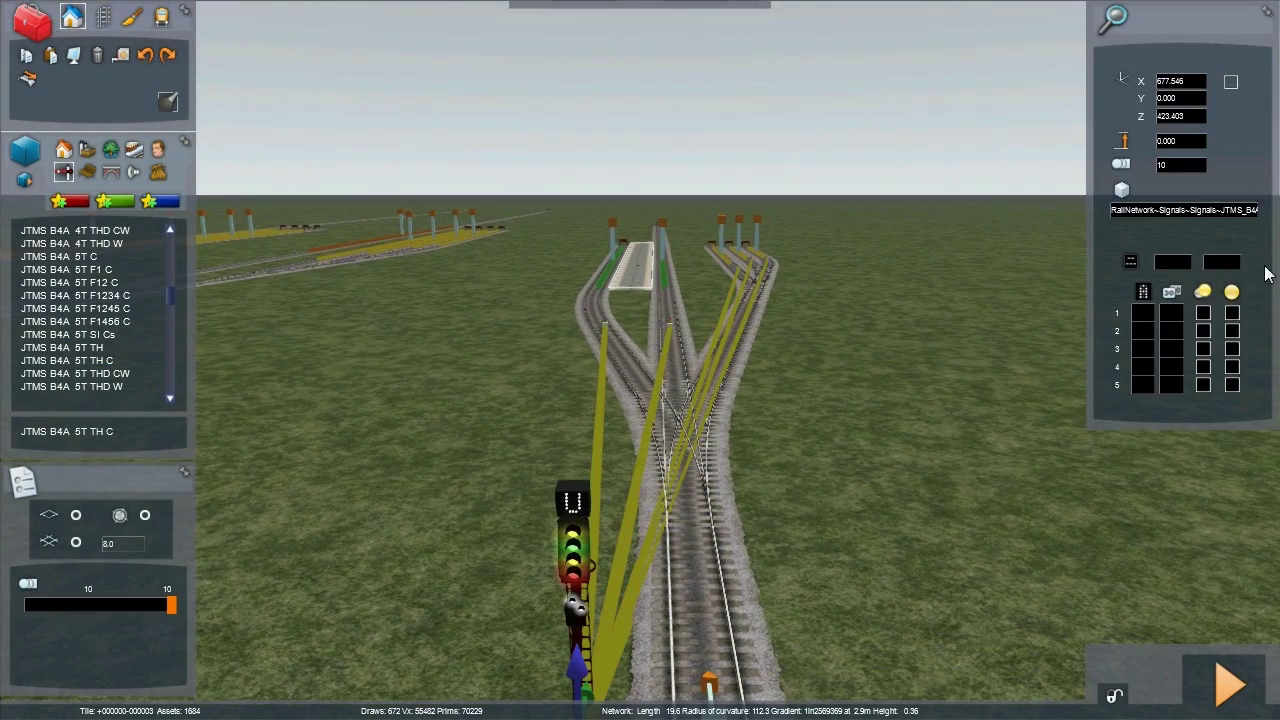
click(1160, 261)
text(6012)
click(1216, 261)
text(4)
Set the signal's route characters to A for link 1, B for link 2 and Y for links 3, 4 and 5
click(1141, 314)
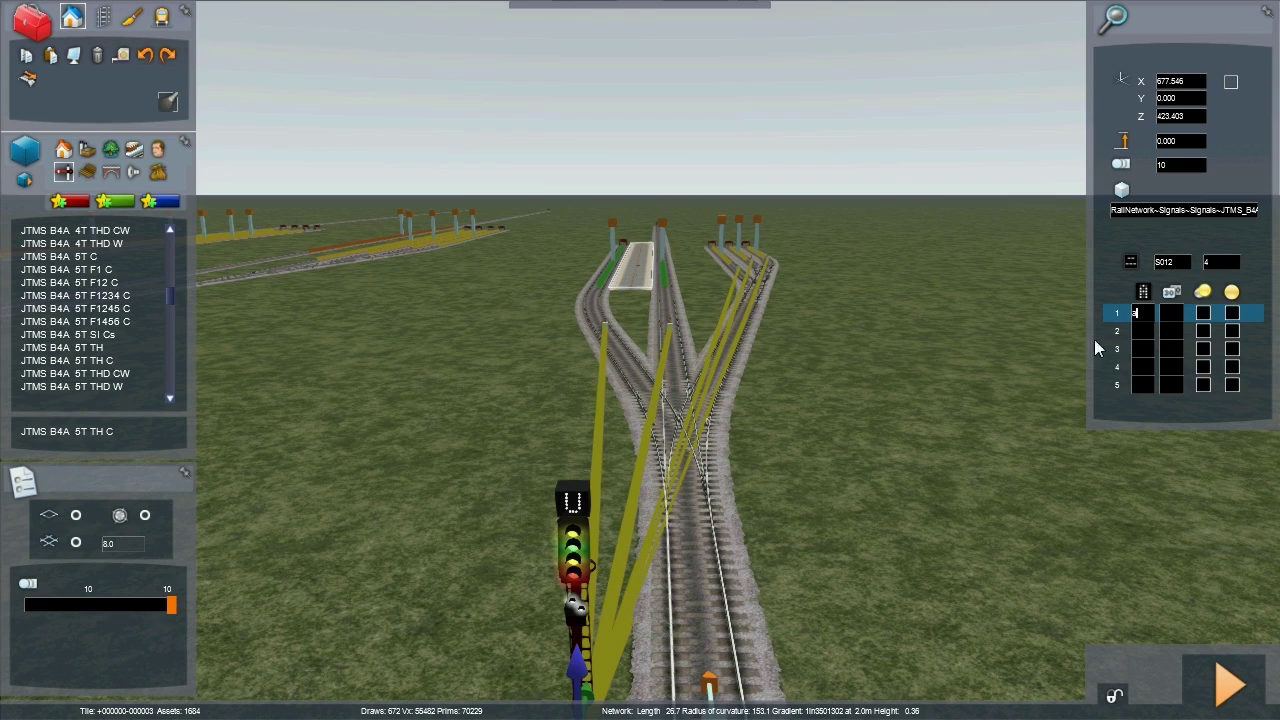
text(A)
click(1144, 331)
text(B)
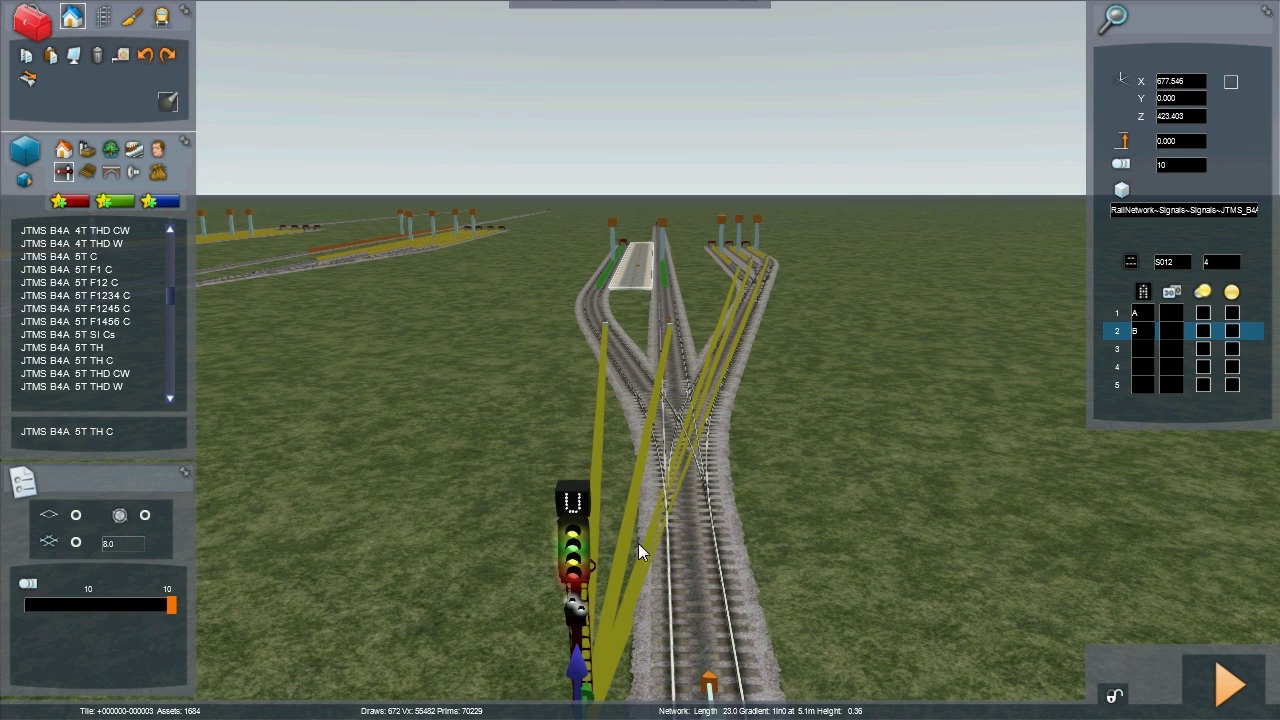
click(1142, 367)
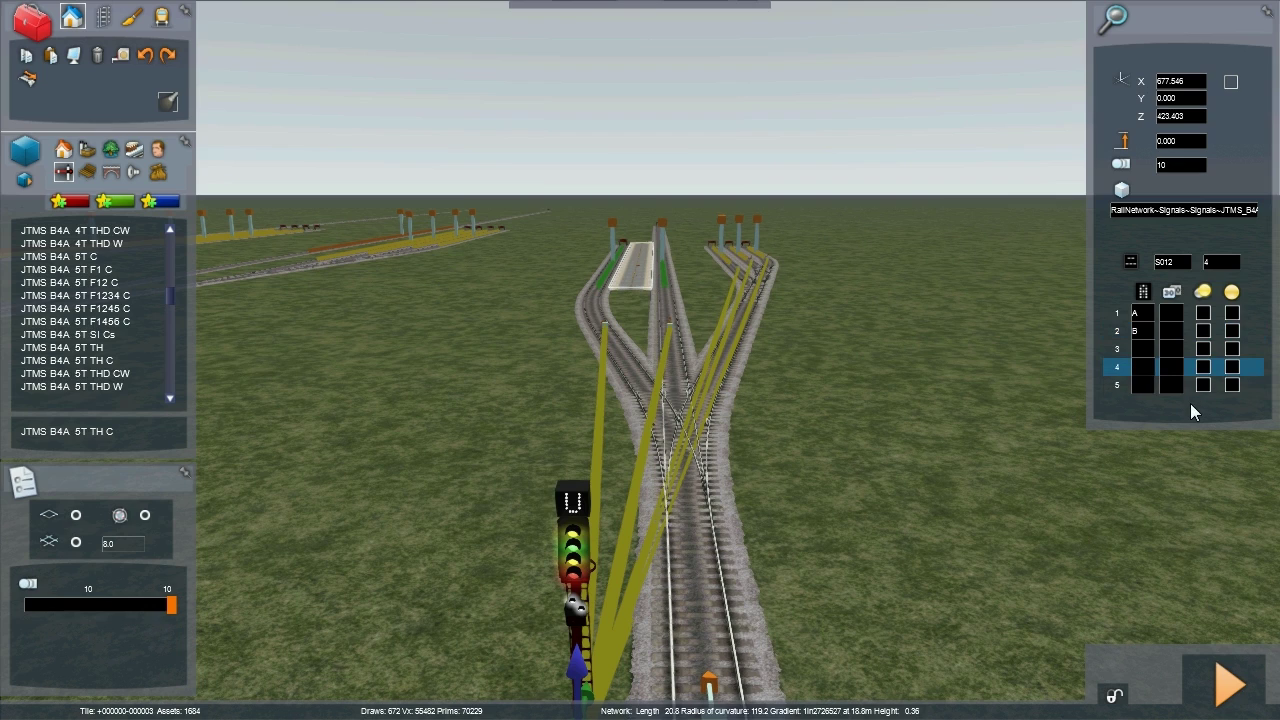
click(1150, 347)
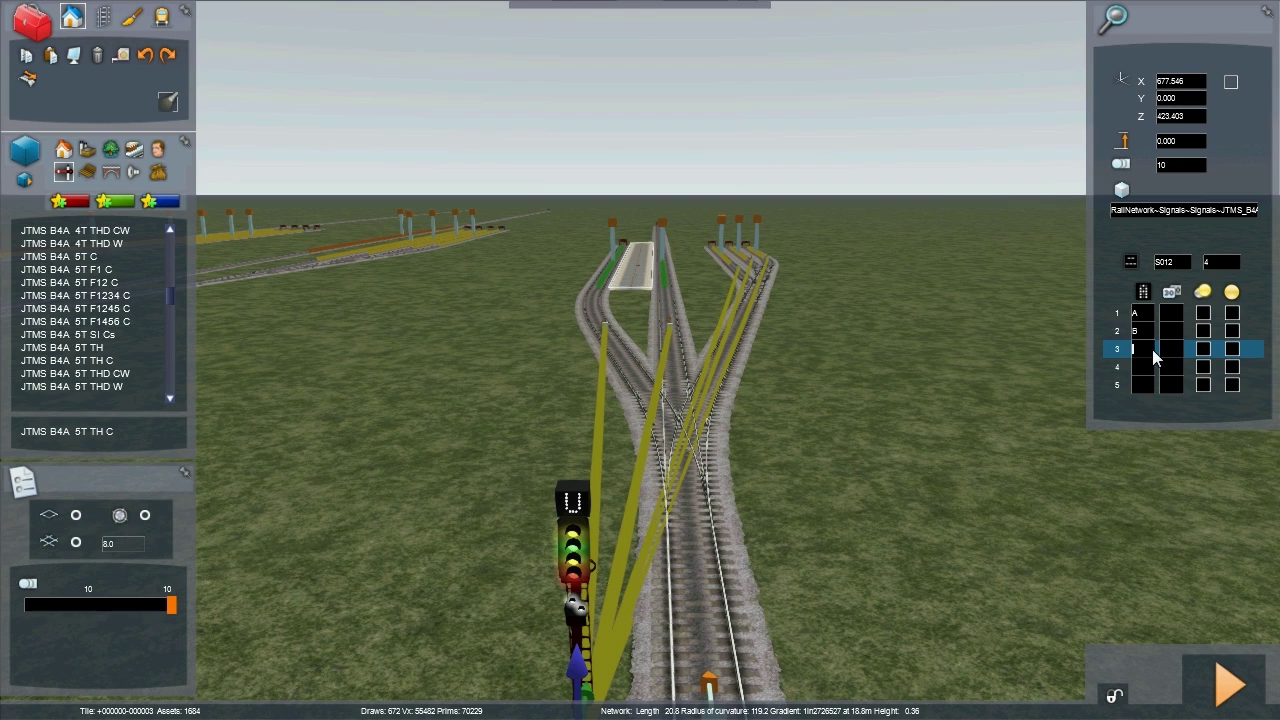
click(1150, 367)
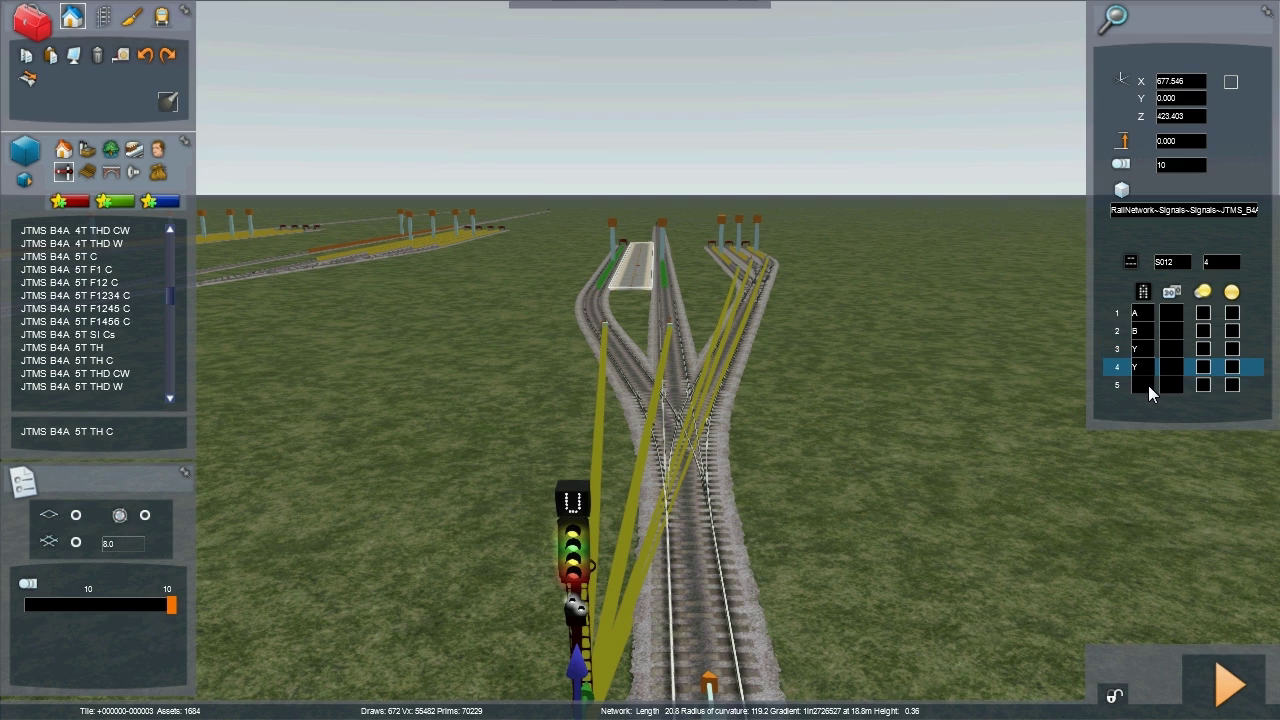
click(1146, 387)
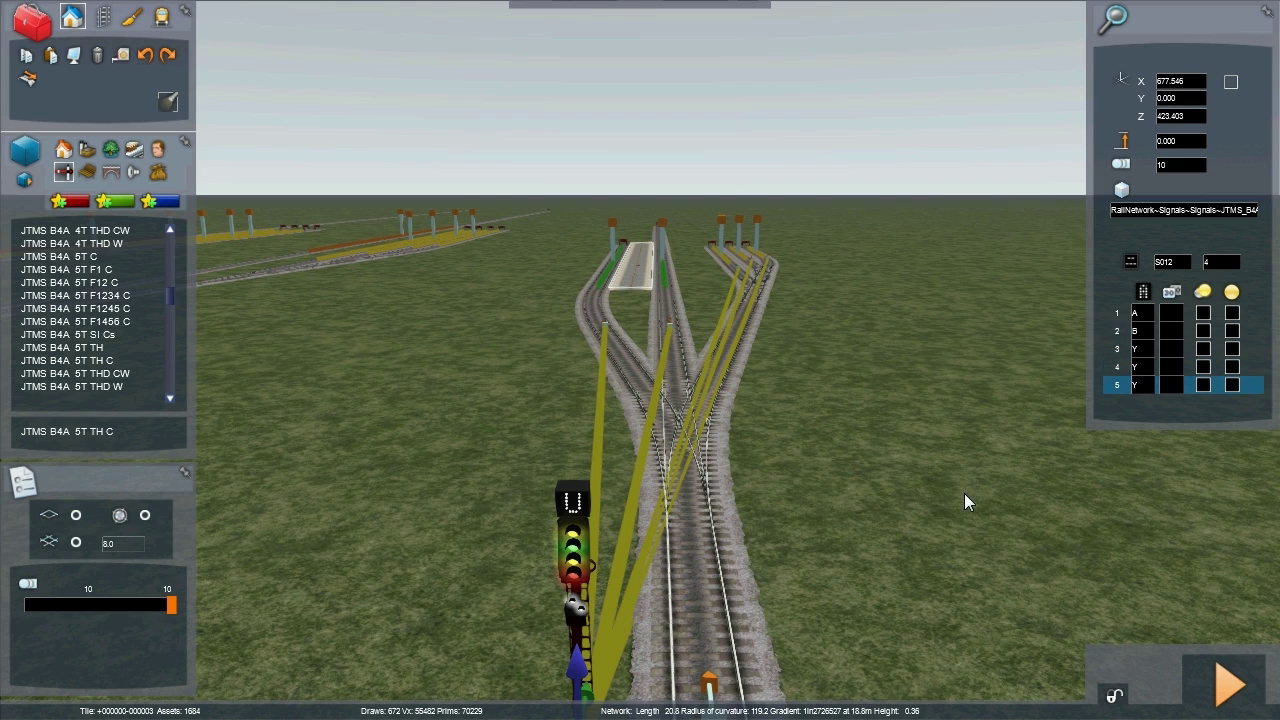
right_drag(962, 493, 1010, 554)
key(Escape)
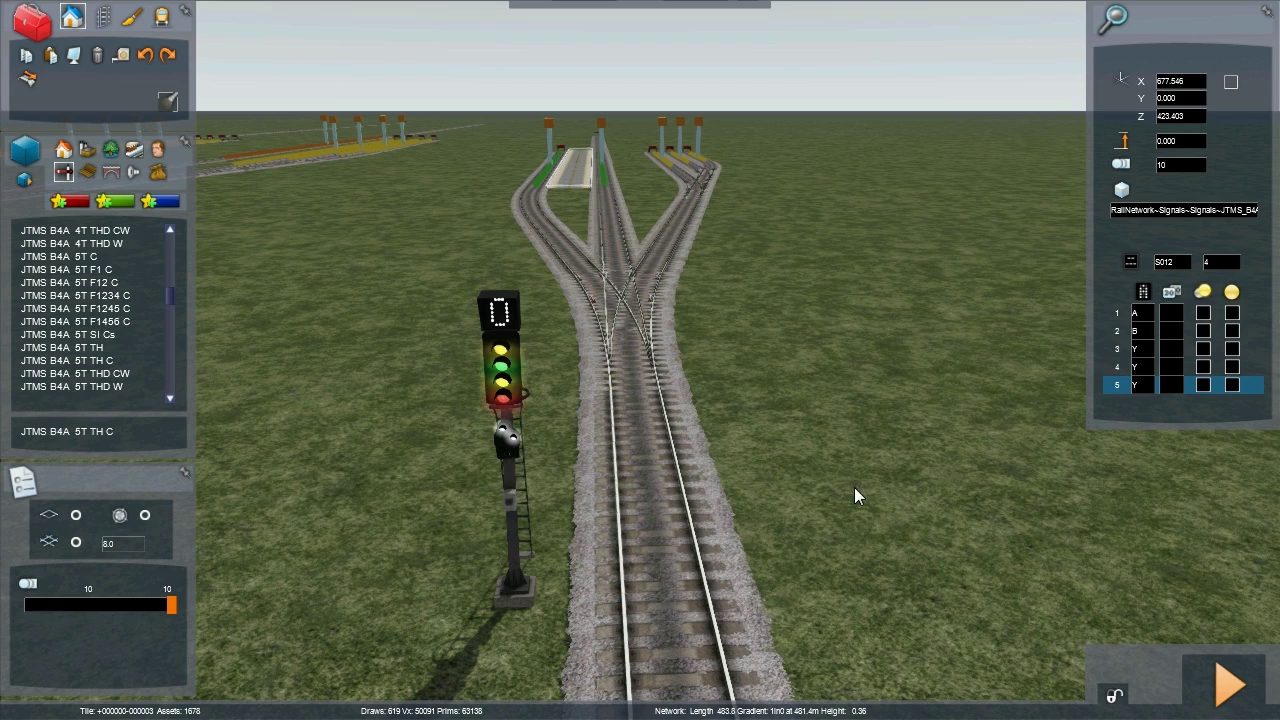
Pick the JTMS Stencil Indicator 3T from the signal assets and display the link lines of the placed signals
click(106, 296)
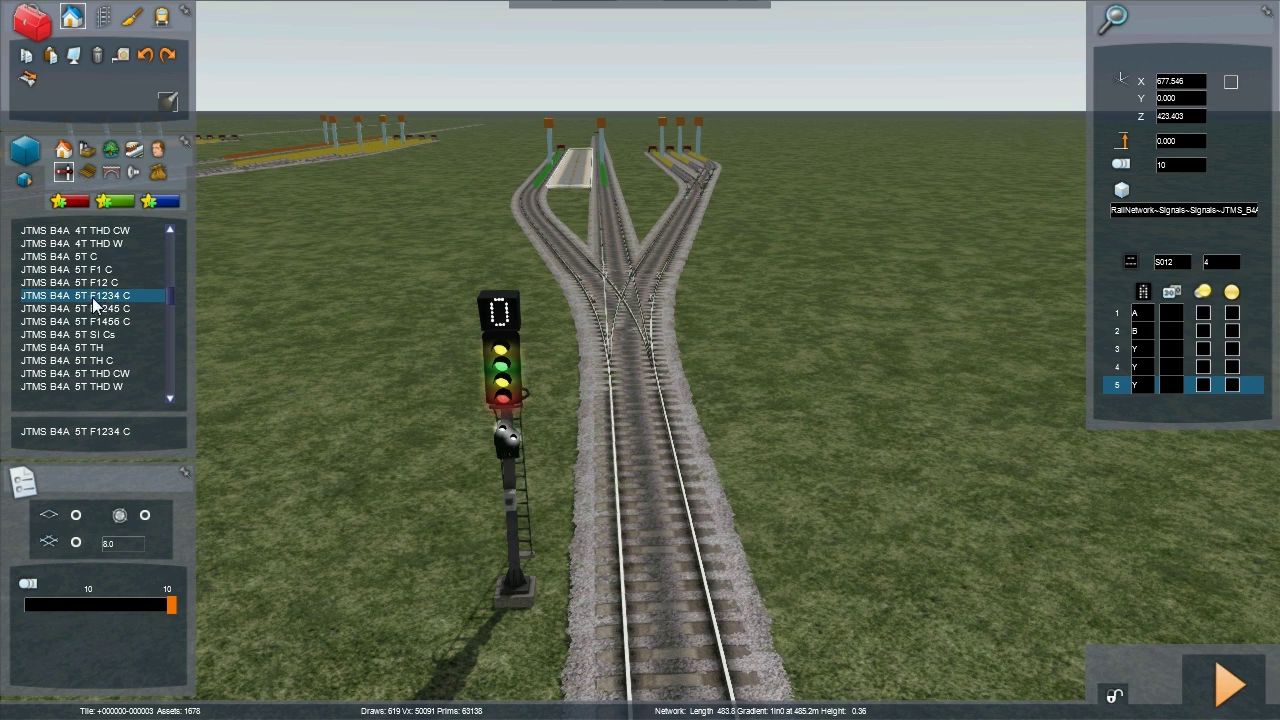
scroll(95, 315, down, 8)
scroll(82, 322, down, 2)
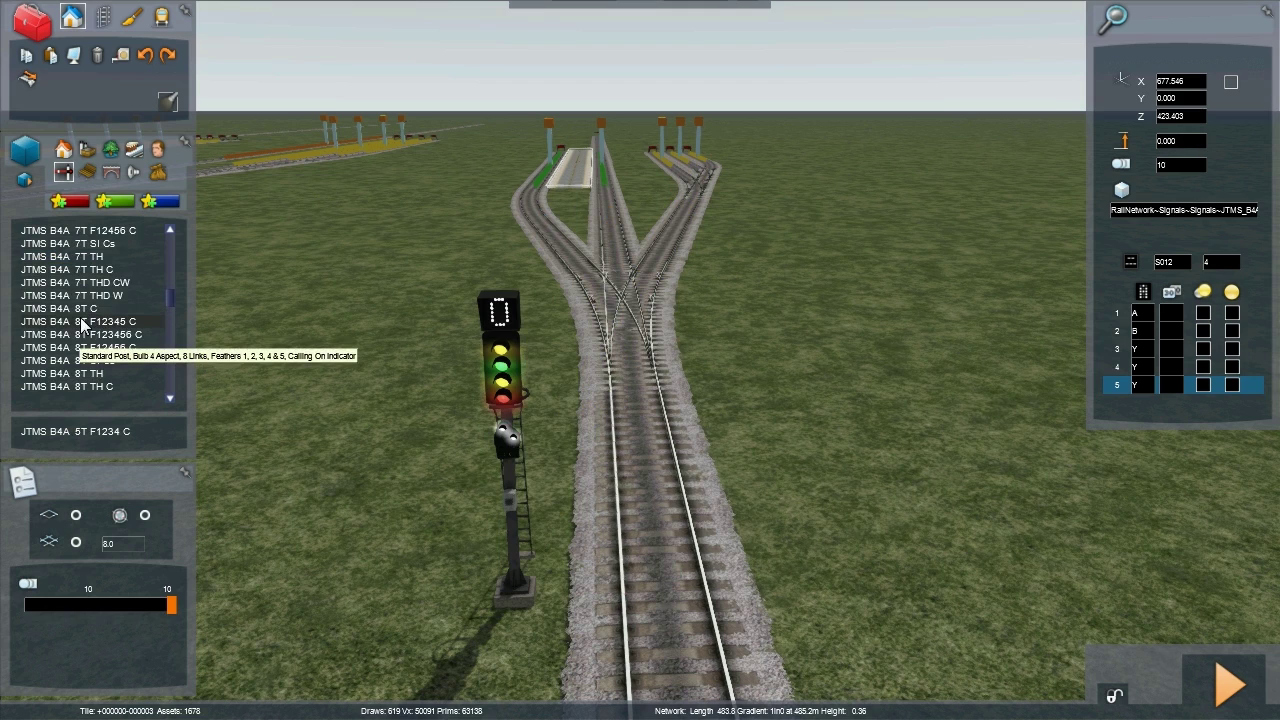
scroll(82, 322, down, 2)
drag(170, 297, 175, 371)
scroll(117, 348, up, 6)
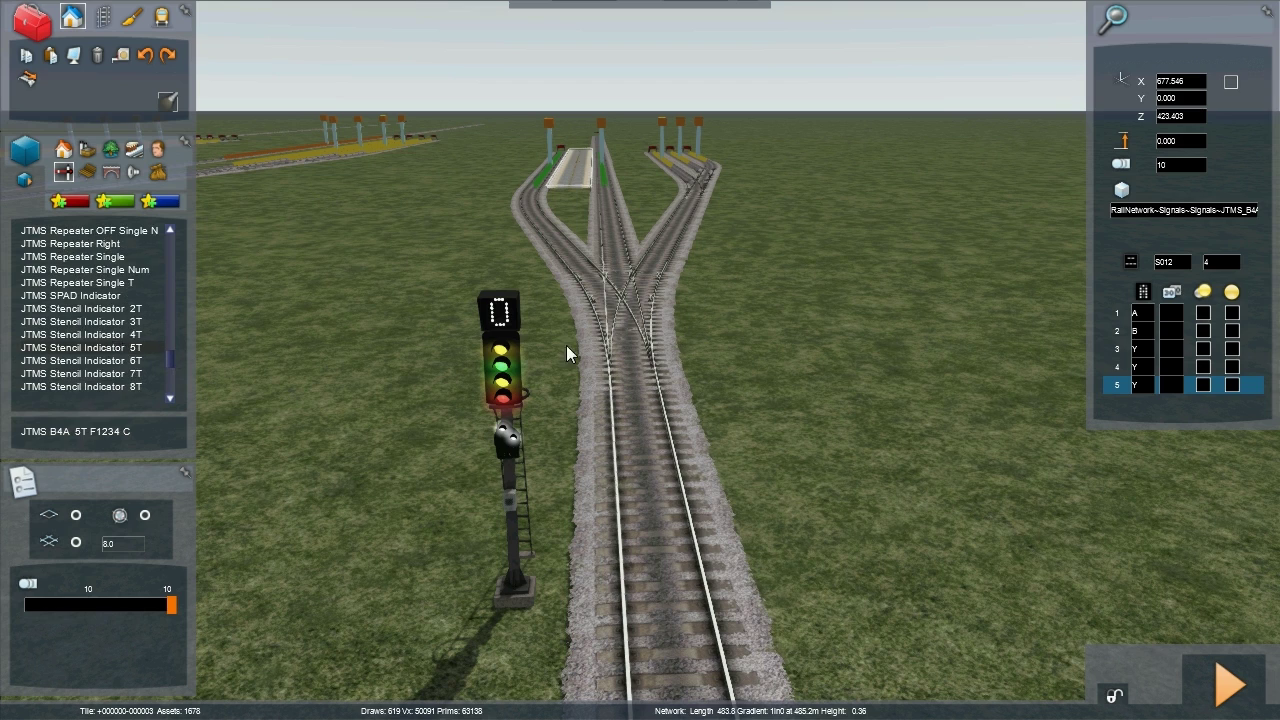
click(716, 167)
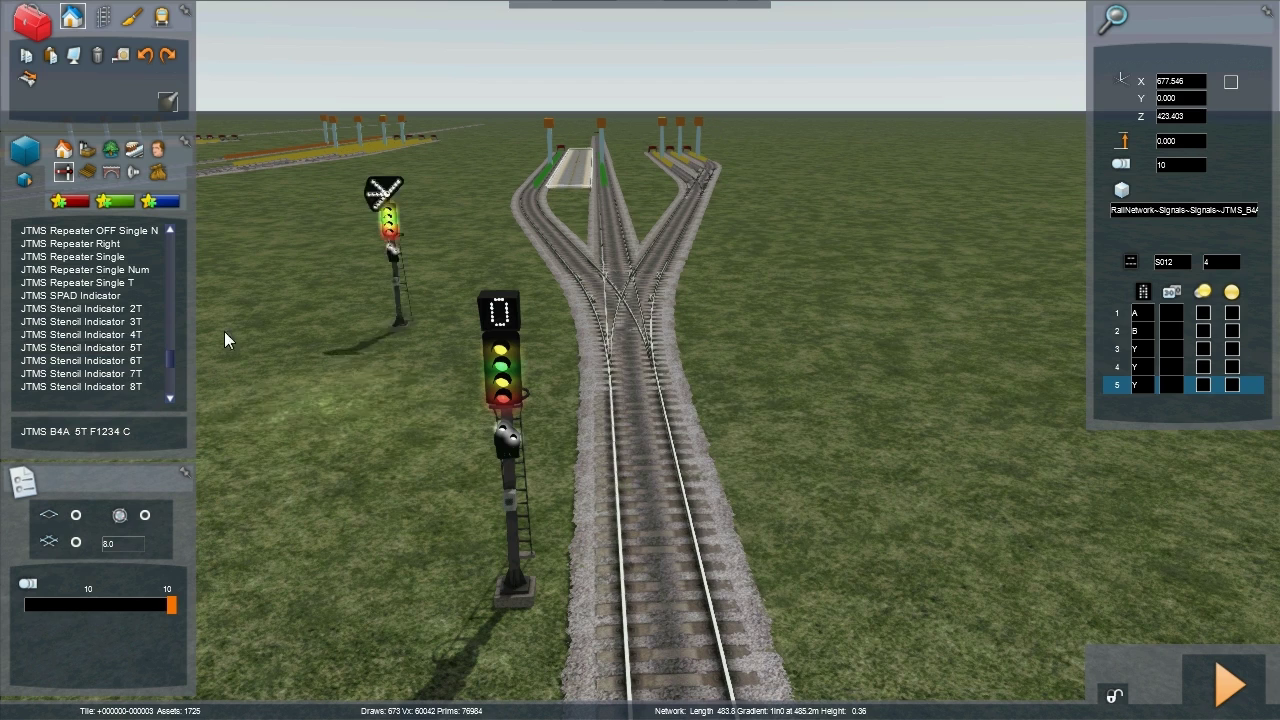
click(90, 321)
scroll(594, 457, up, 3)
right_drag(594, 457, 594, 525)
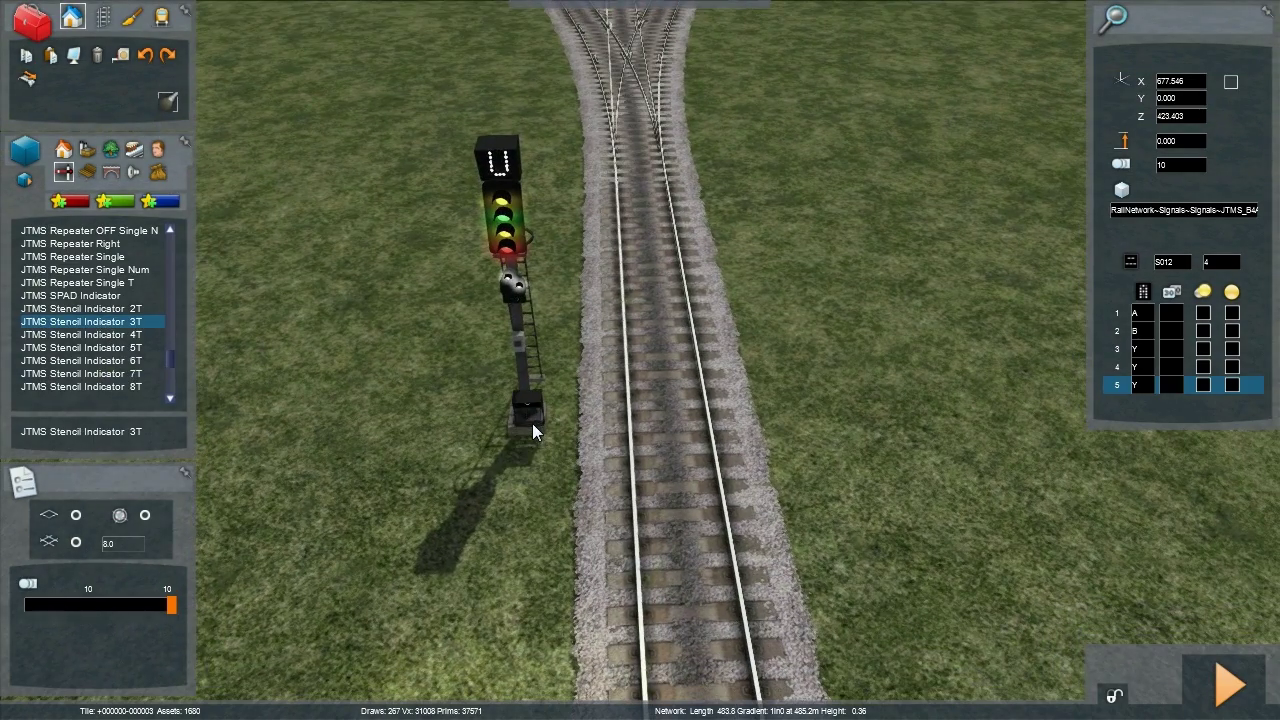
click(532, 423)
key(space)
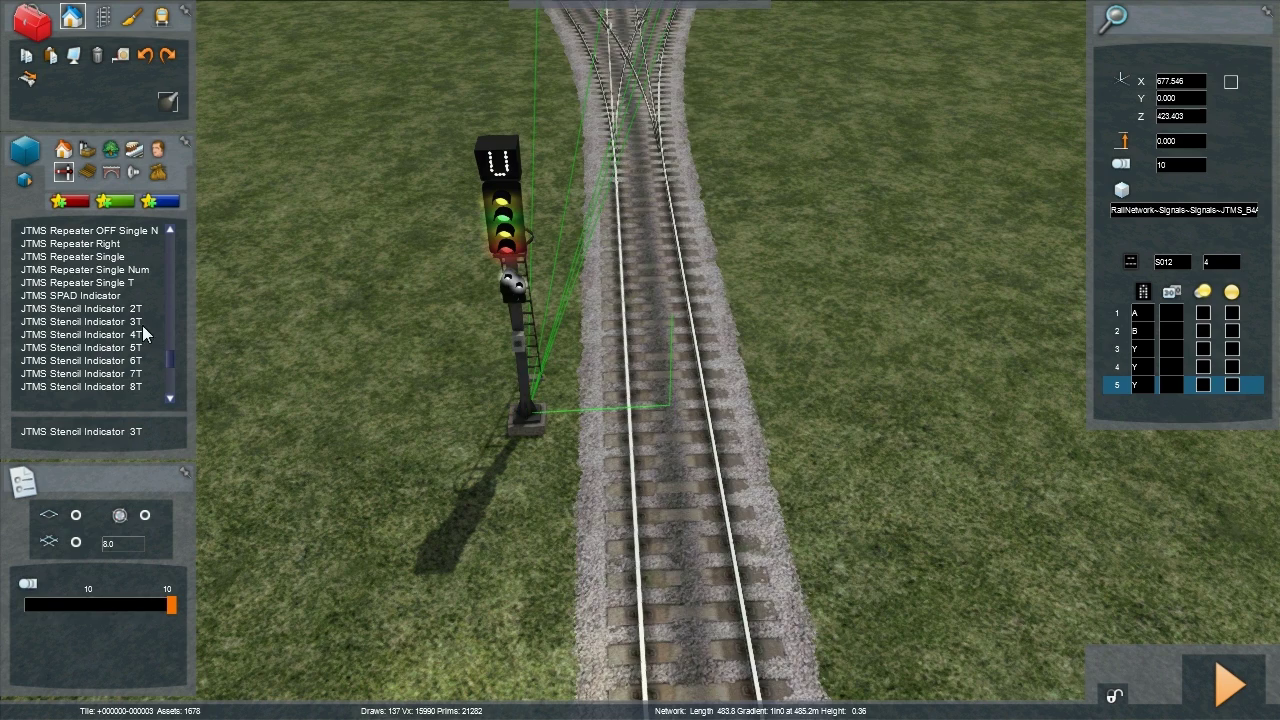
Place a JTMS Stencil Indicator 3T at the base of the theatre-box signal post
click(142, 325)
right_drag(556, 470, 566, 433)
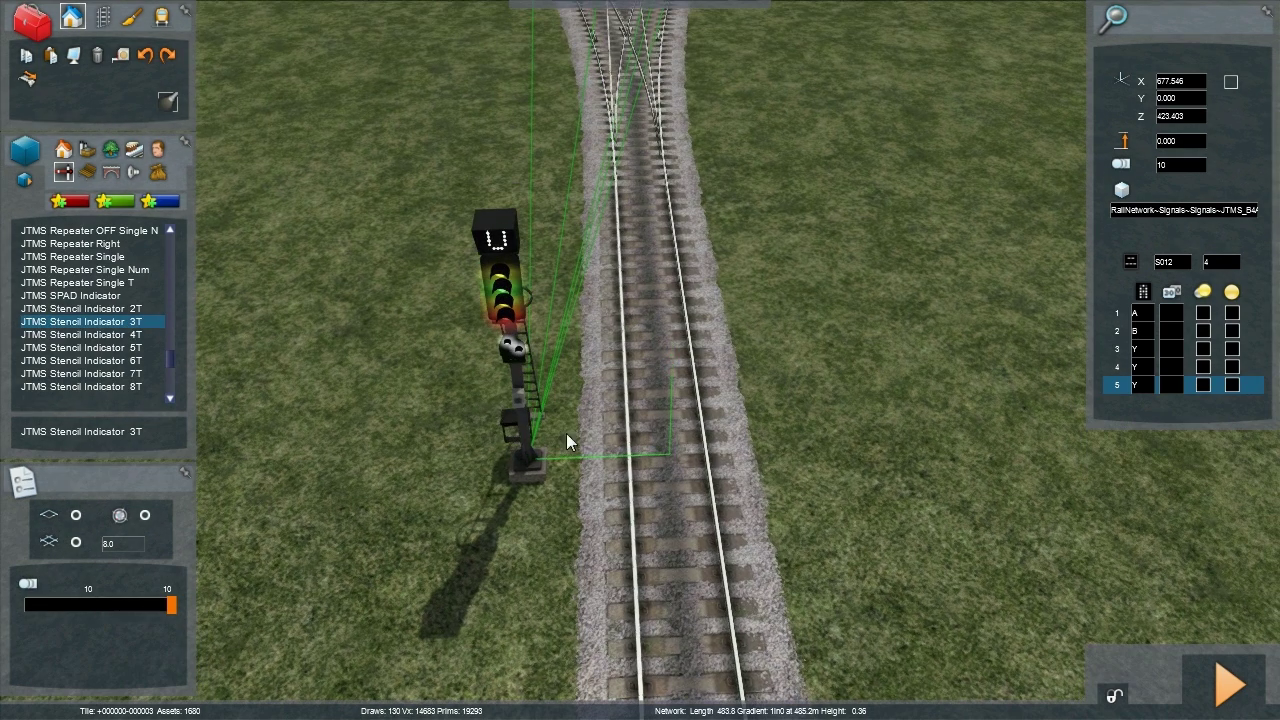
click(532, 489)
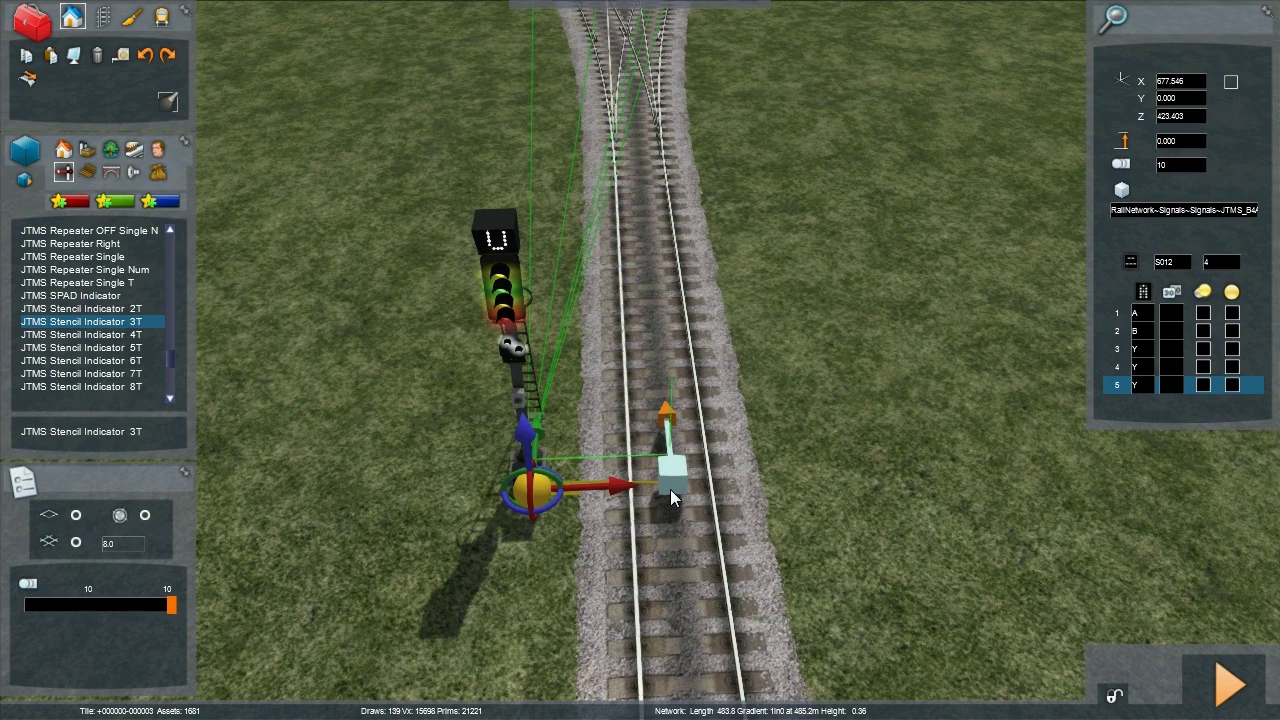
Place the stencil indicator's links on the track beside the signal and on each of the three sidings
right_drag(832, 485, 586, 500)
key(Up)
click(504, 503)
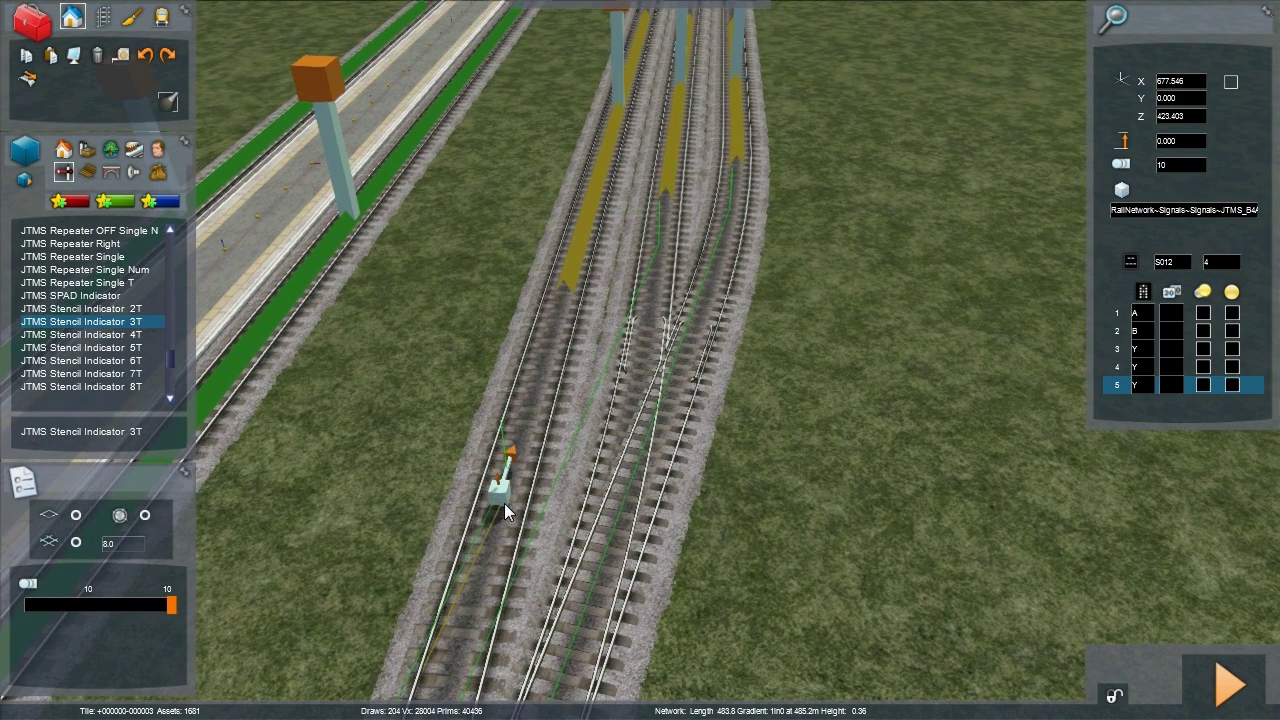
click(658, 268)
click(656, 269)
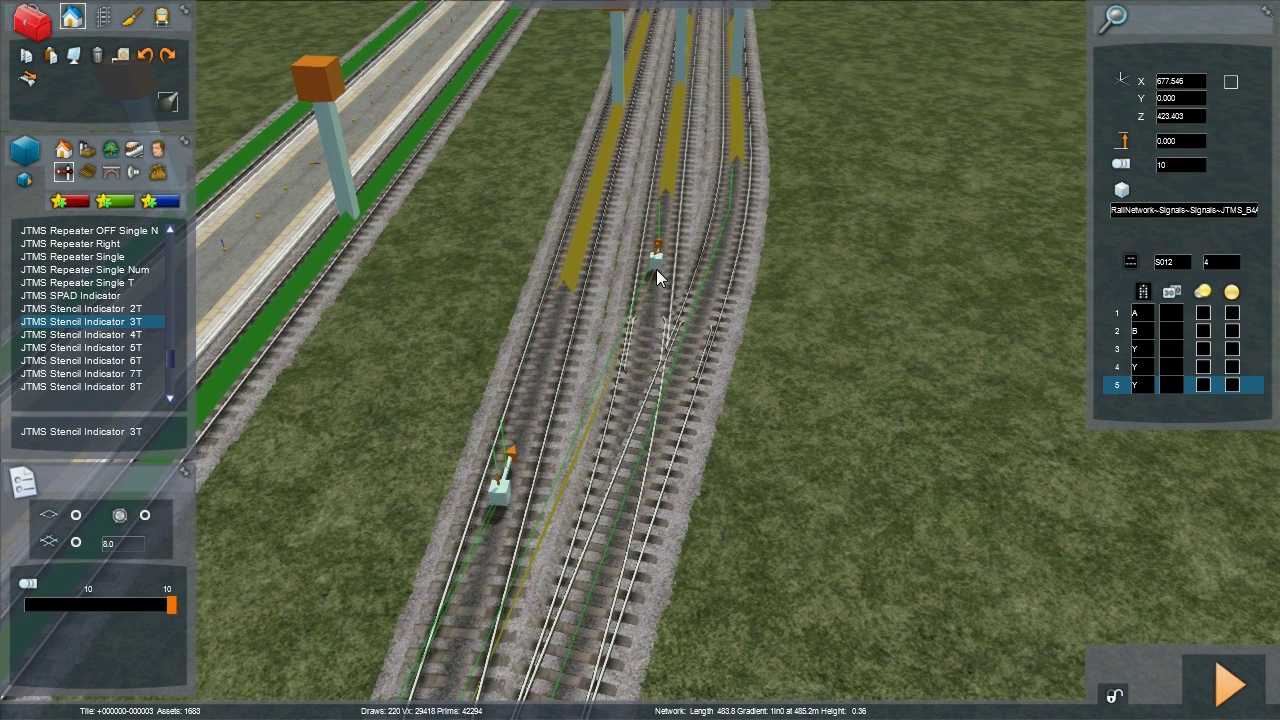
click(732, 235)
Select the stencil indicator at the foot of the post and raise it towards the calling-on light
right_drag(834, 277, 786, 366)
key(Up)
key(Up)
click(820, 335)
key(Up)
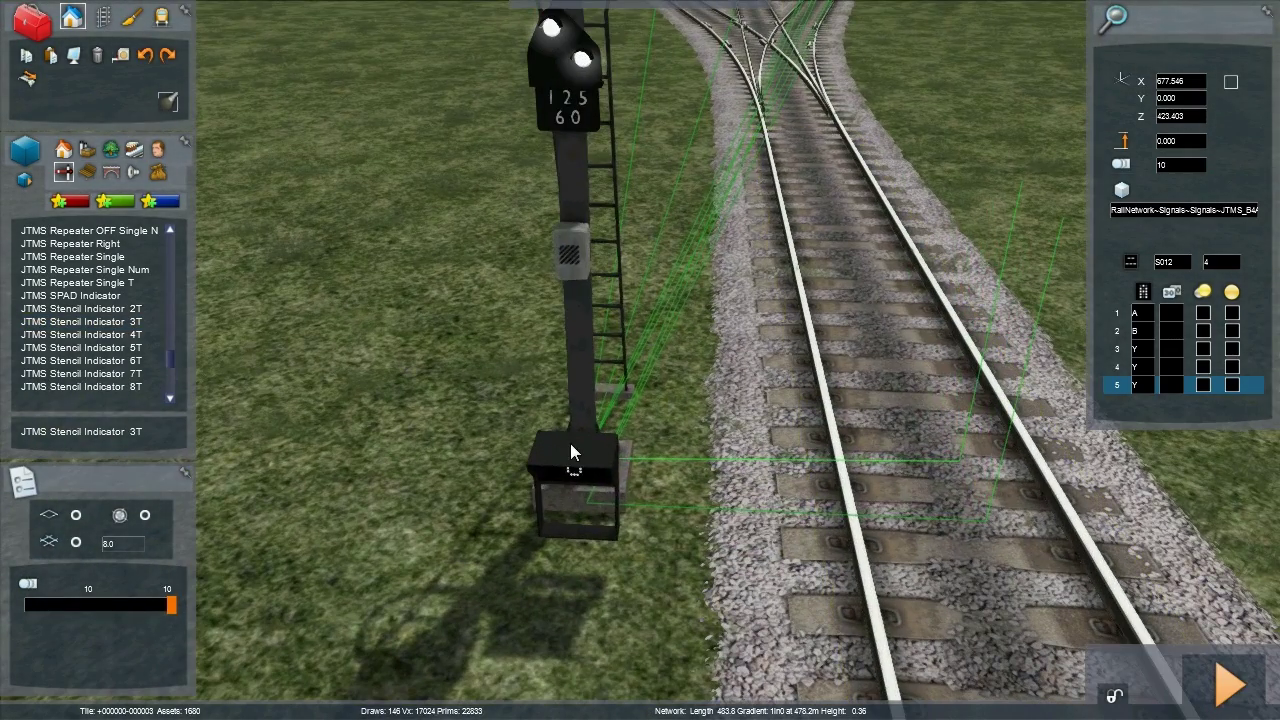
click(576, 456)
click(576, 456)
drag(591, 460, 592, 182)
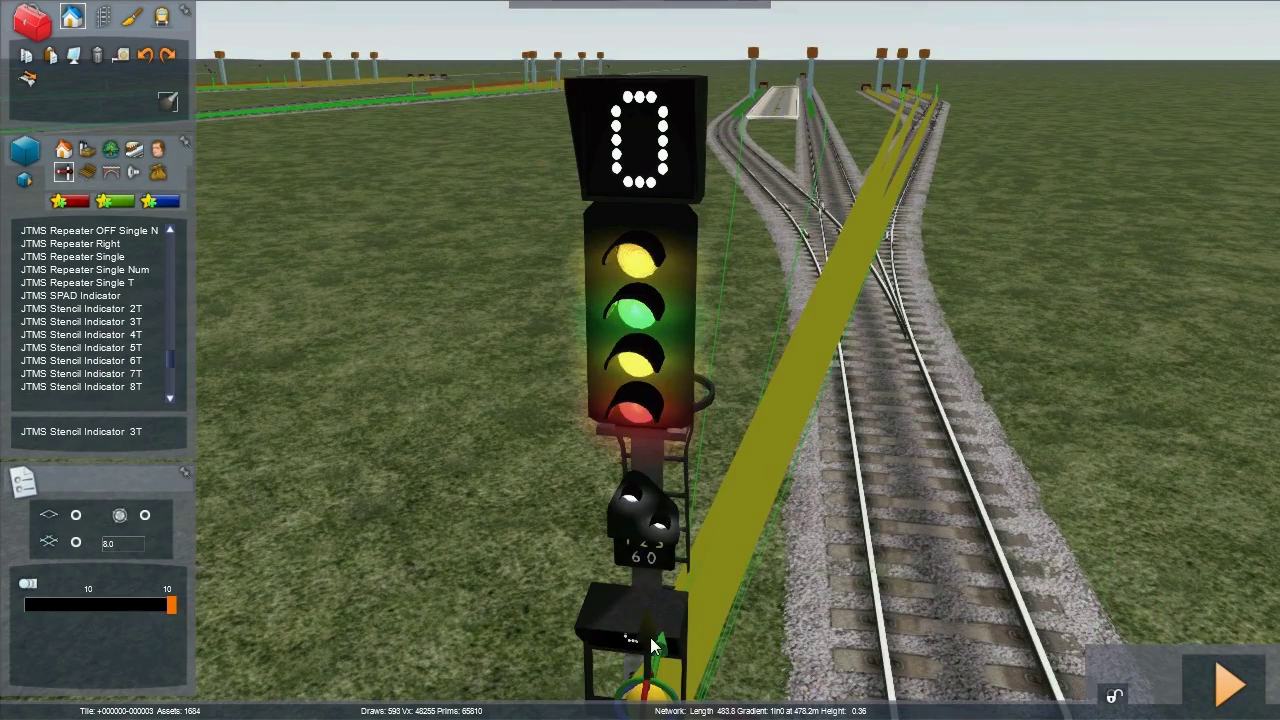
drag(658, 589, 666, 525)
Fine-tune the stencil indicator's height so its box sits just below the main signal head
right_drag(737, 569, 745, 615)
key(Up)
scroll(644, 407, down, 5)
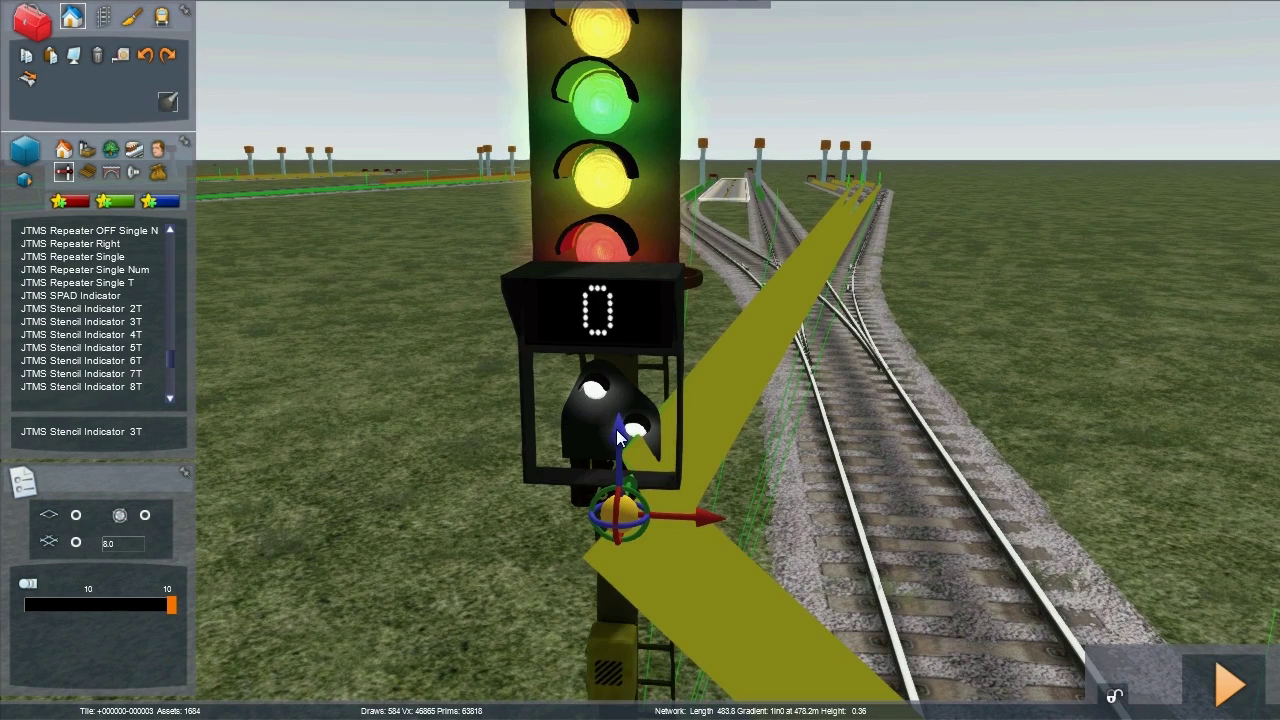
click(624, 521)
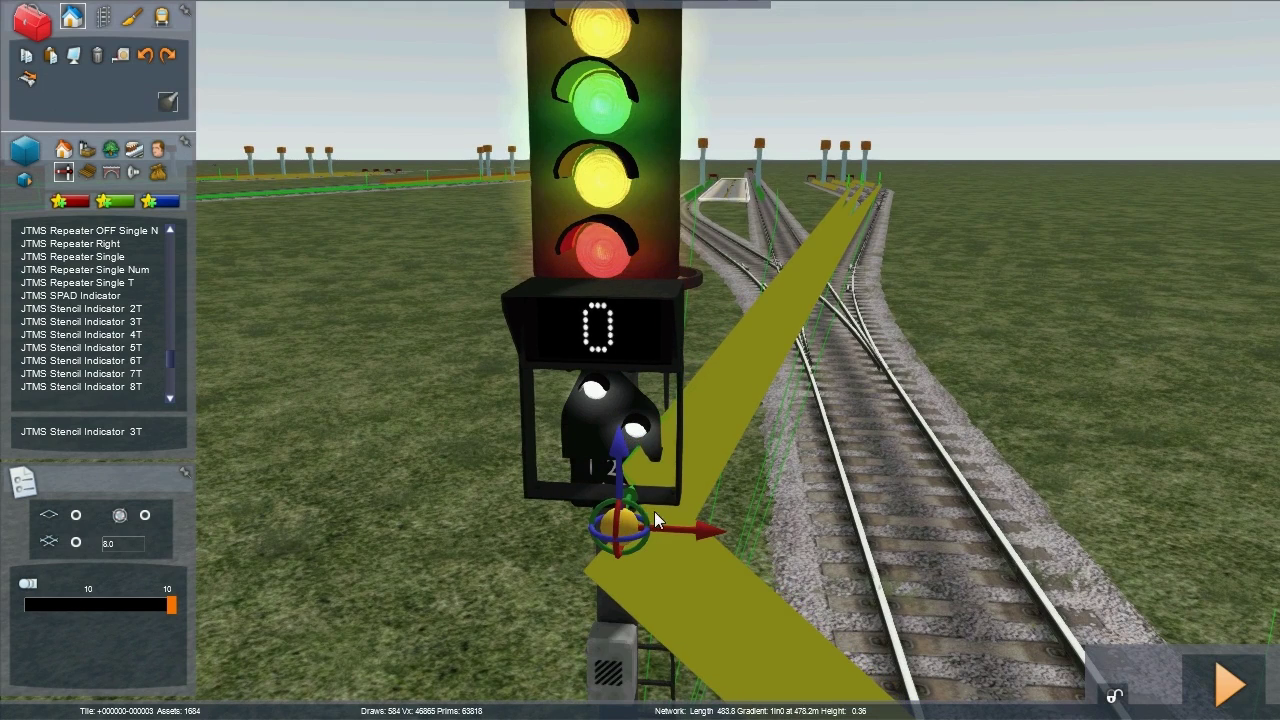
drag(631, 490, 636, 517)
click(640, 449)
Move the stencil indicator back along the track direction until its frame surrounds the calling-on light against the post
key(Left)
right_drag(636, 517, 724, 541)
key(Up)
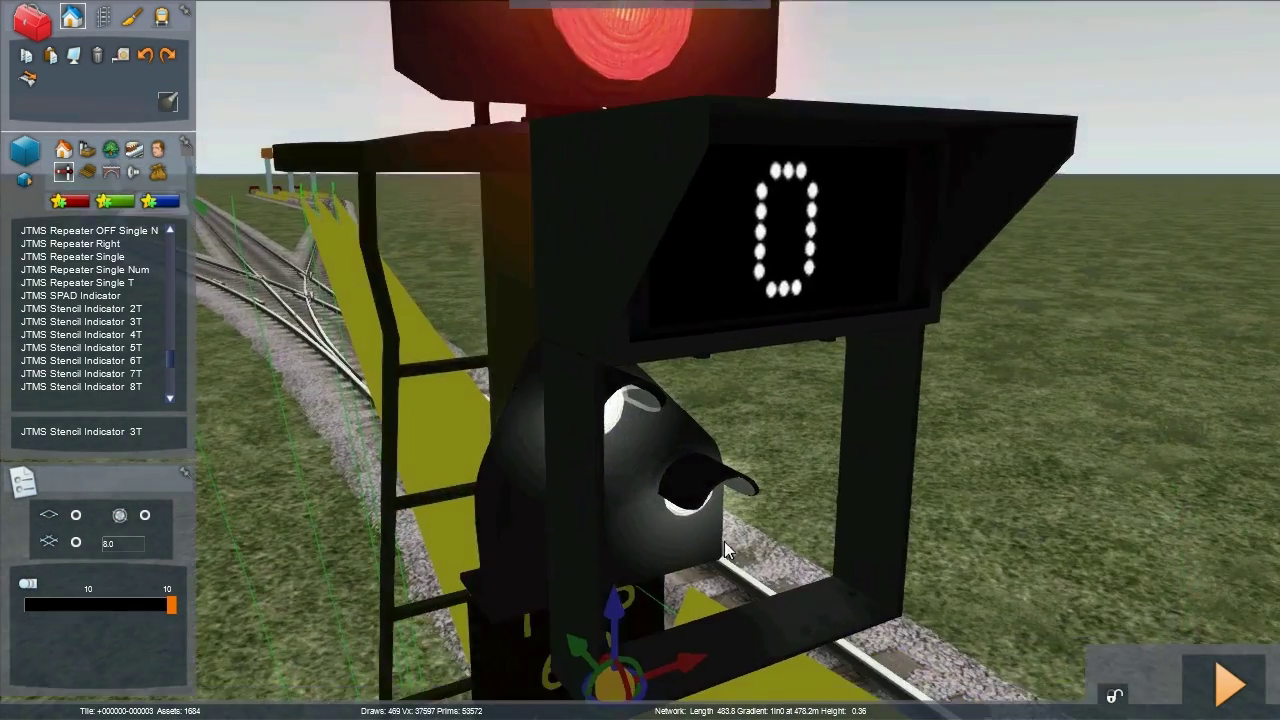
scroll(684, 599, down, 5)
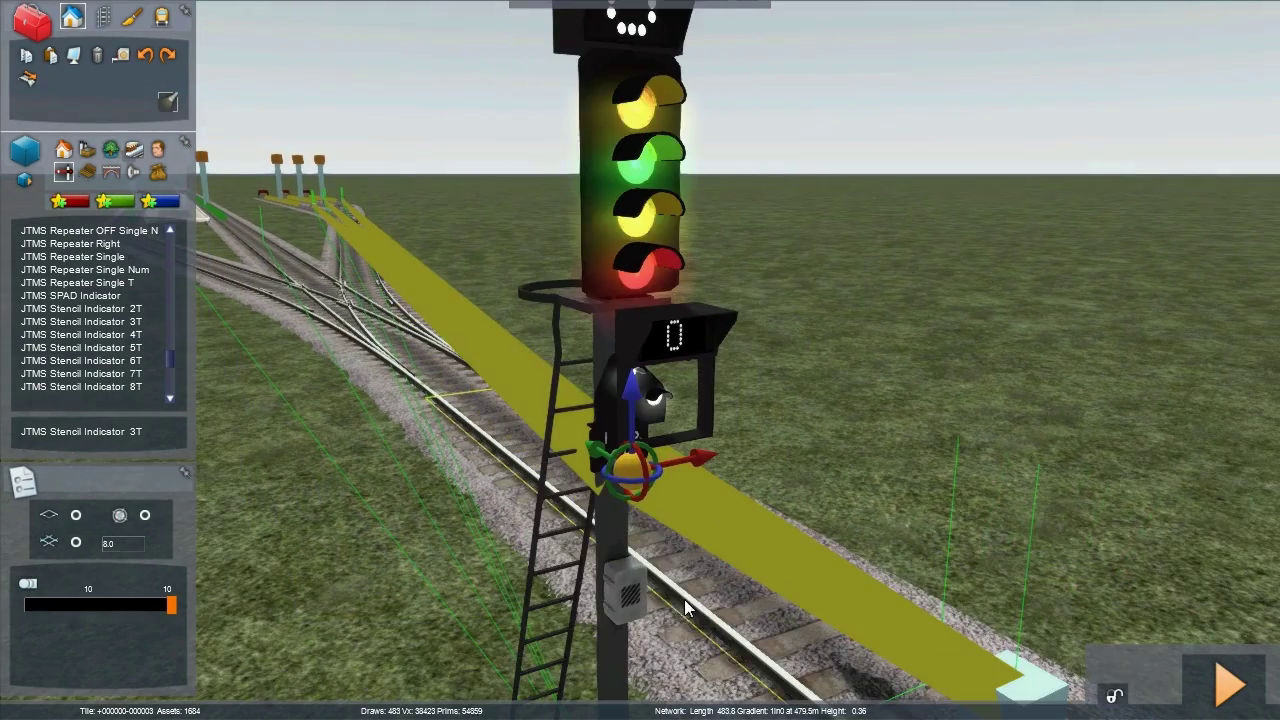
drag(595, 450, 576, 436)
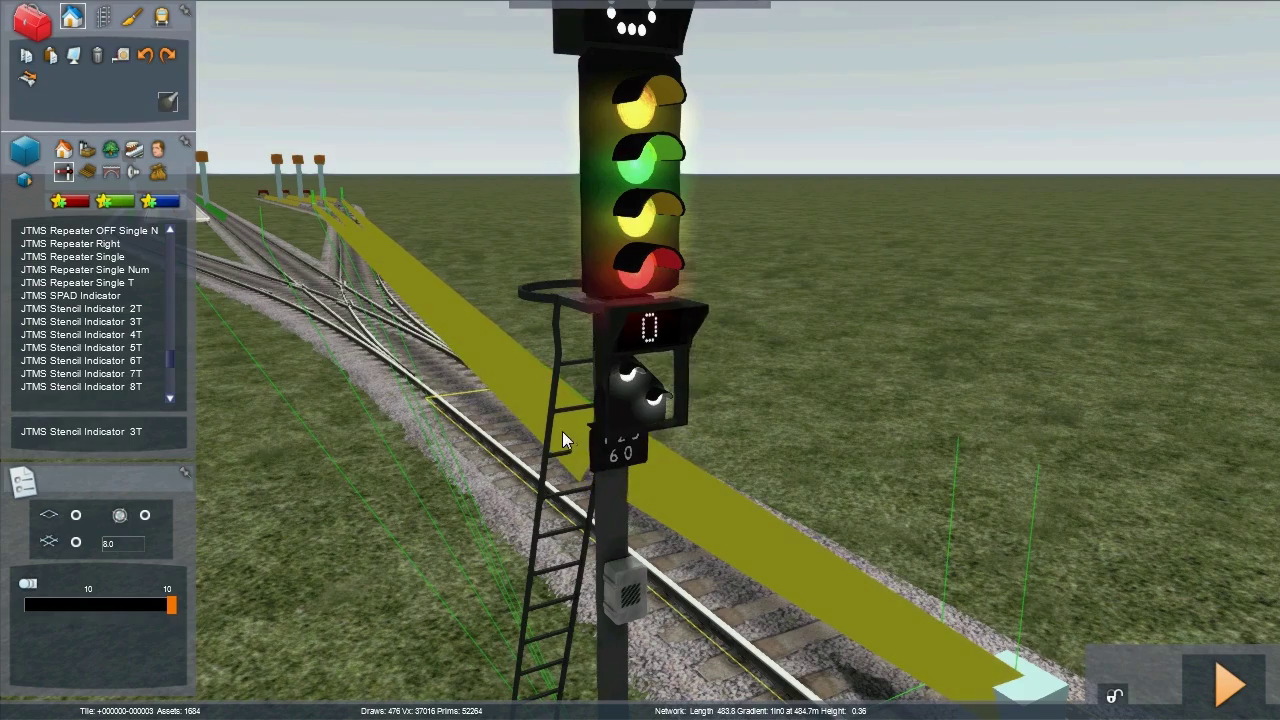
Shift the stencil indicator slightly sideways to align it with the signal post and calling-on light
click(588, 442)
scroll(588, 442, up, 4)
right_drag(588, 442, 705, 530)
scroll(705, 530, down, 3)
right_drag(780, 510, 690, 433)
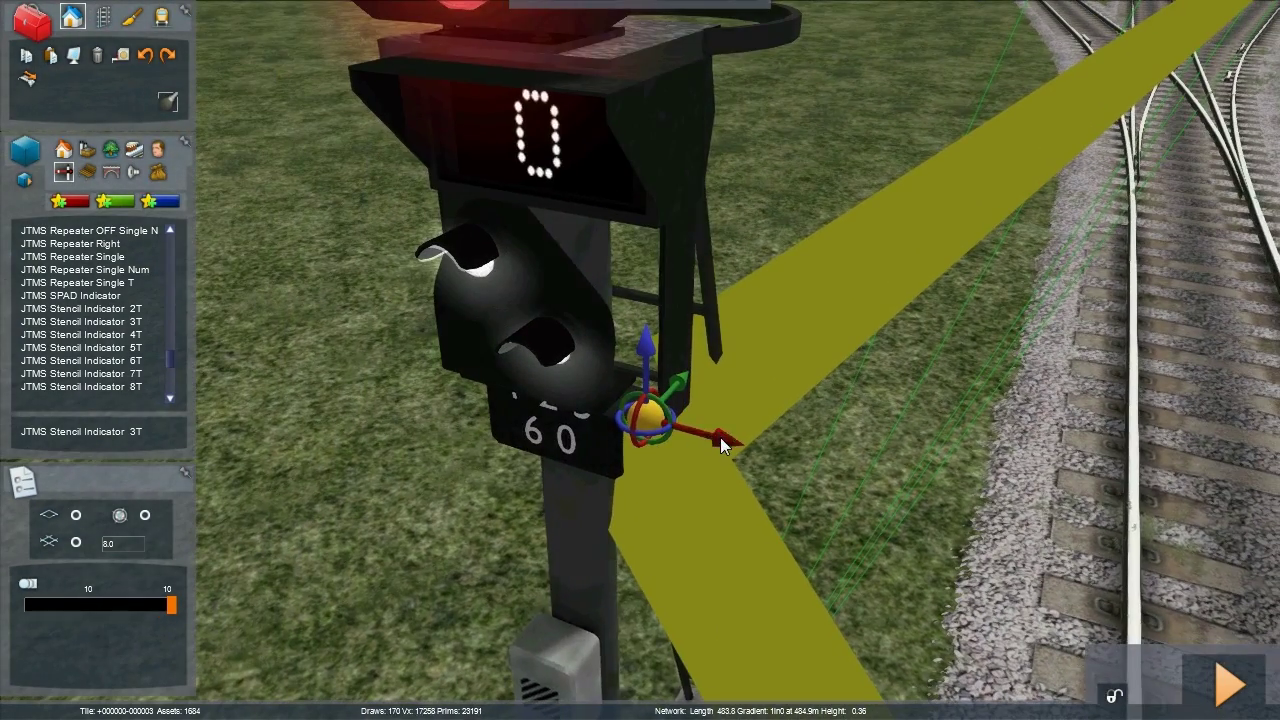
drag(720, 438, 695, 430)
right_drag(714, 437, 672, 306)
scroll(612, 328, up, 2)
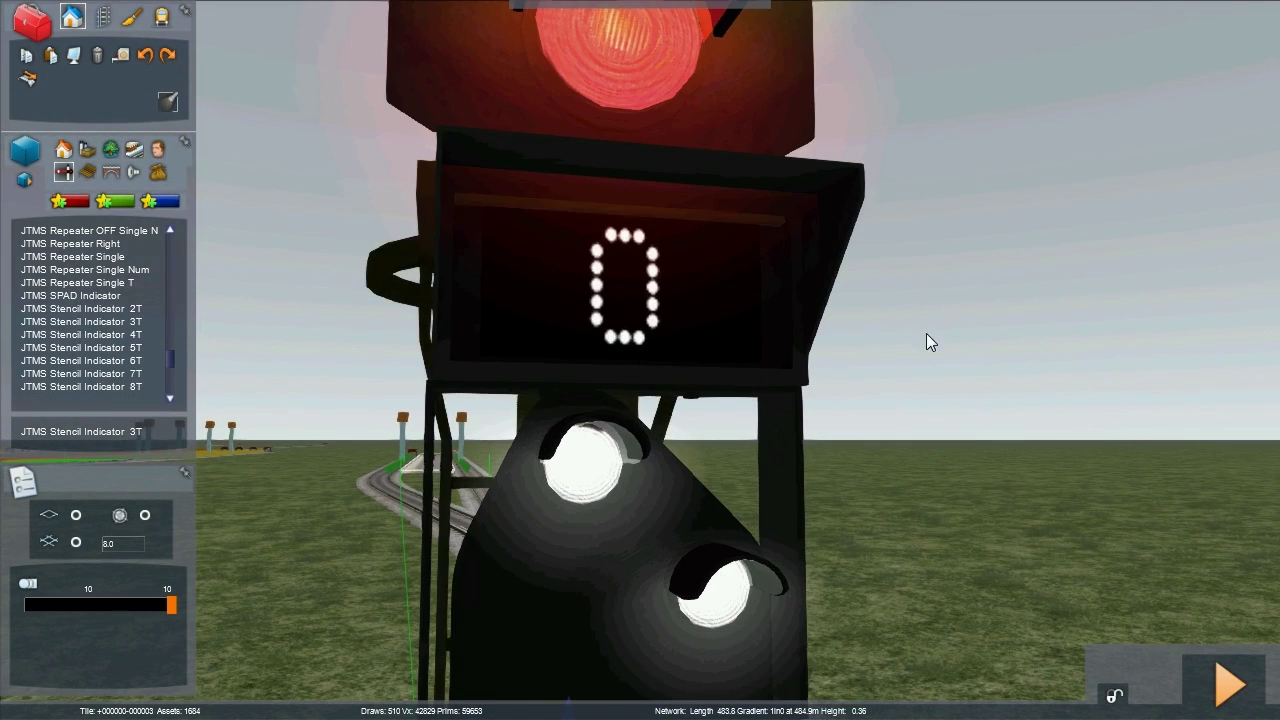
Lower the stencil indicator slightly beneath the main head and nudge it forward along the track direction around the calling-on light
scroll(900, 360, down, 1)
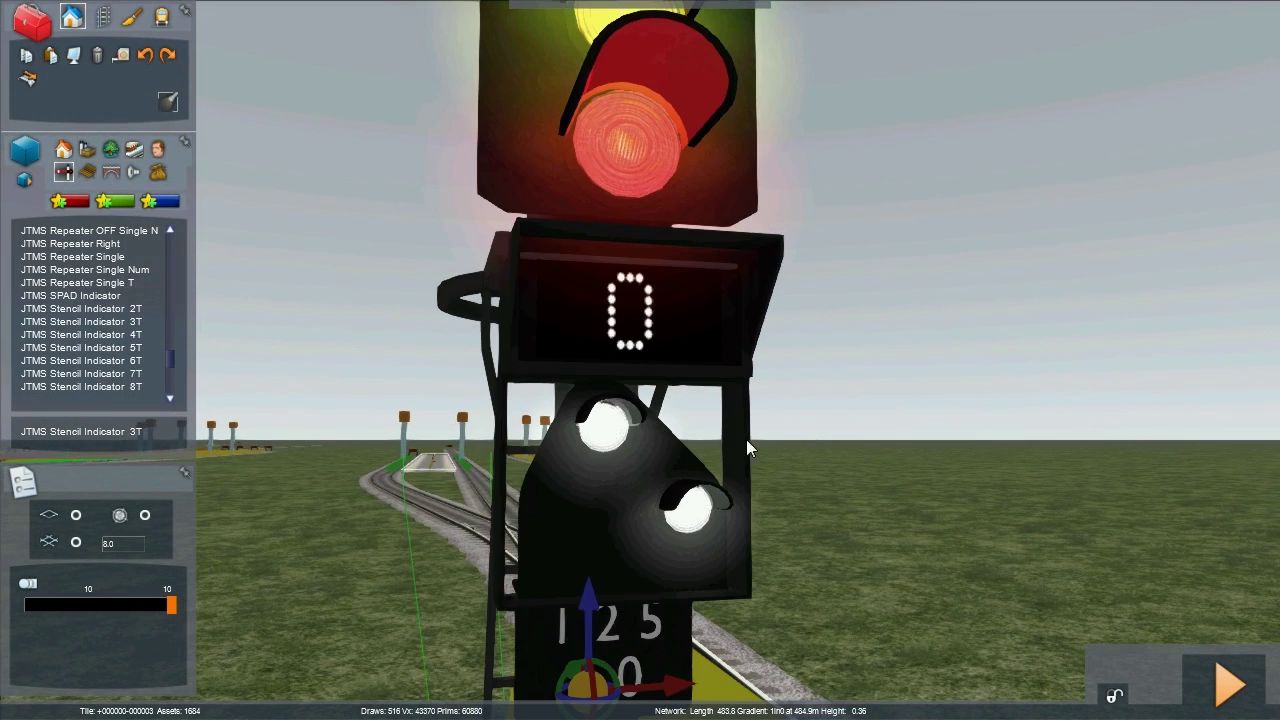
click(588, 595)
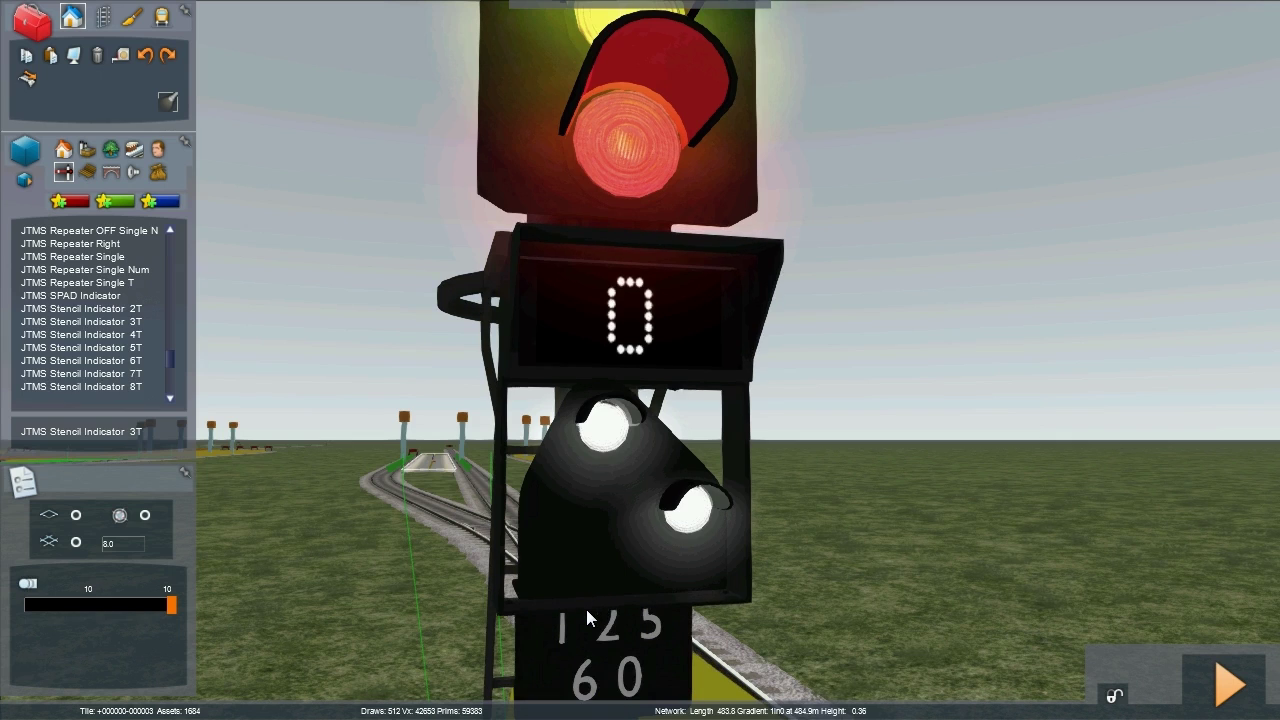
click(670, 605)
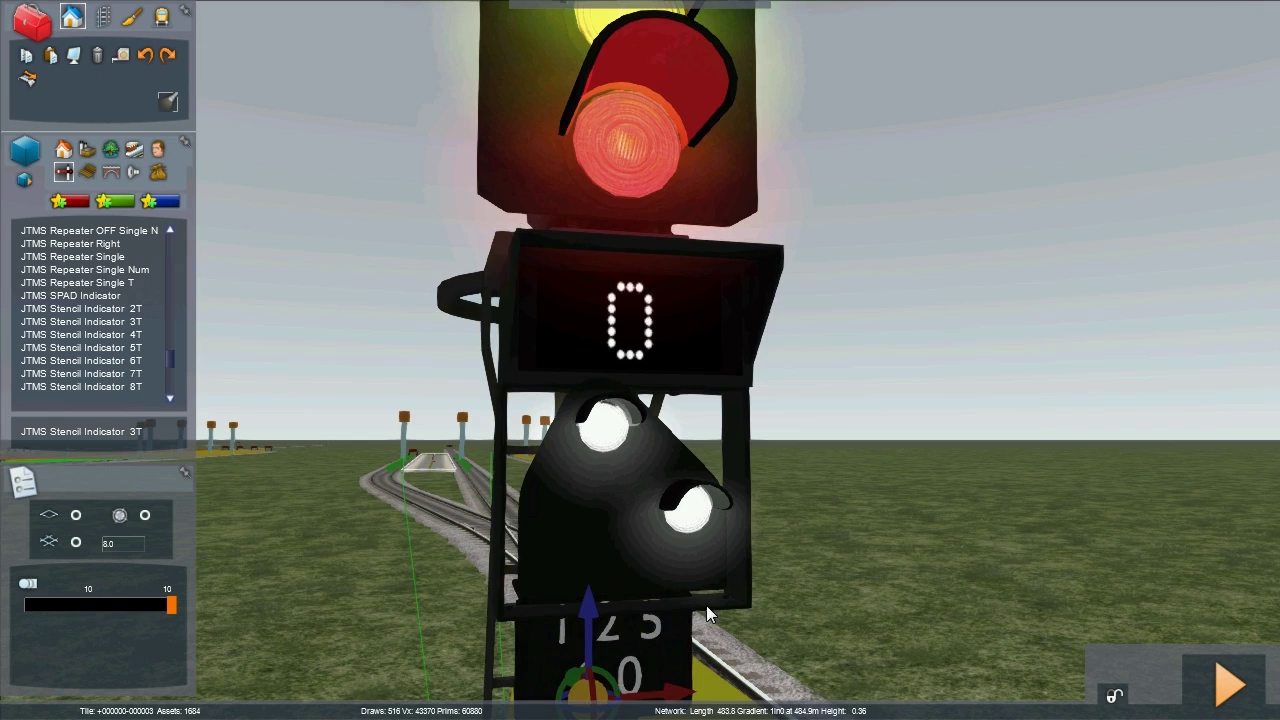
scroll(705, 605, down, 1)
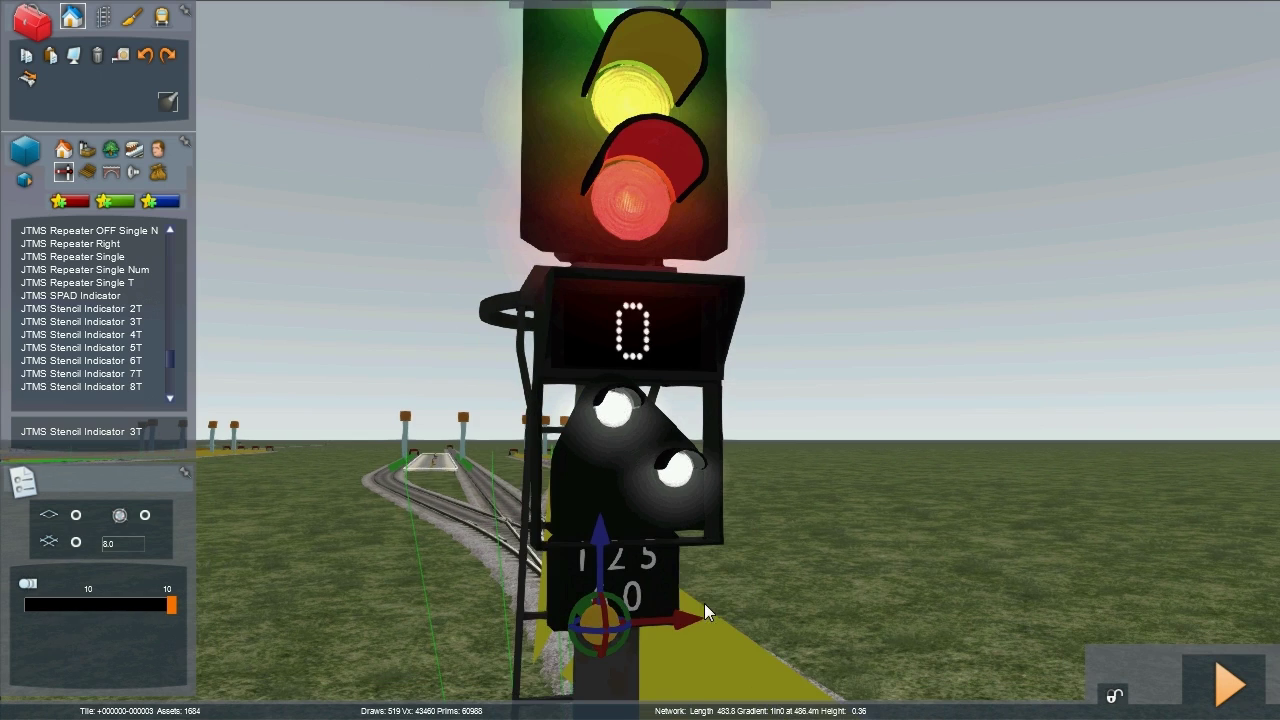
click(585, 615)
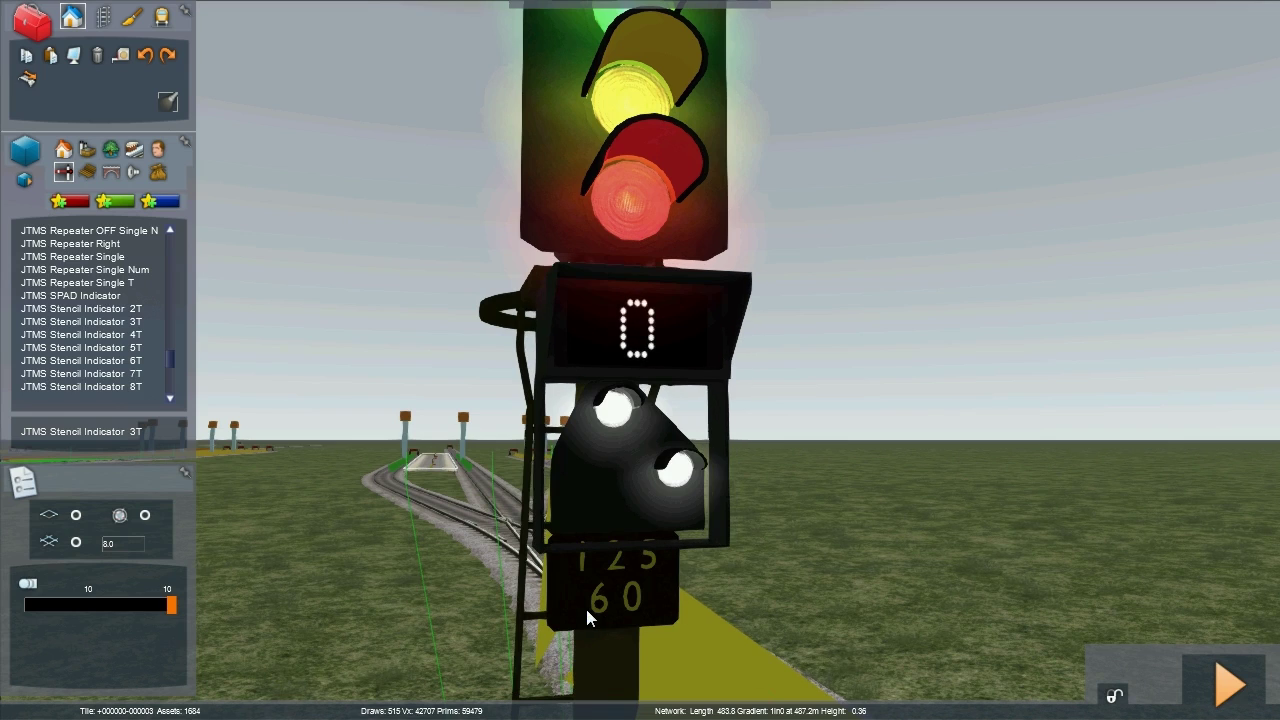
drag(587, 610, 590, 614)
Refine the stencil indicator's position against the post, checking it from an oblique angle
click(798, 660)
key(Right)
right_drag(798, 660, 743, 643)
key(Up)
key(Left)
click(895, 555)
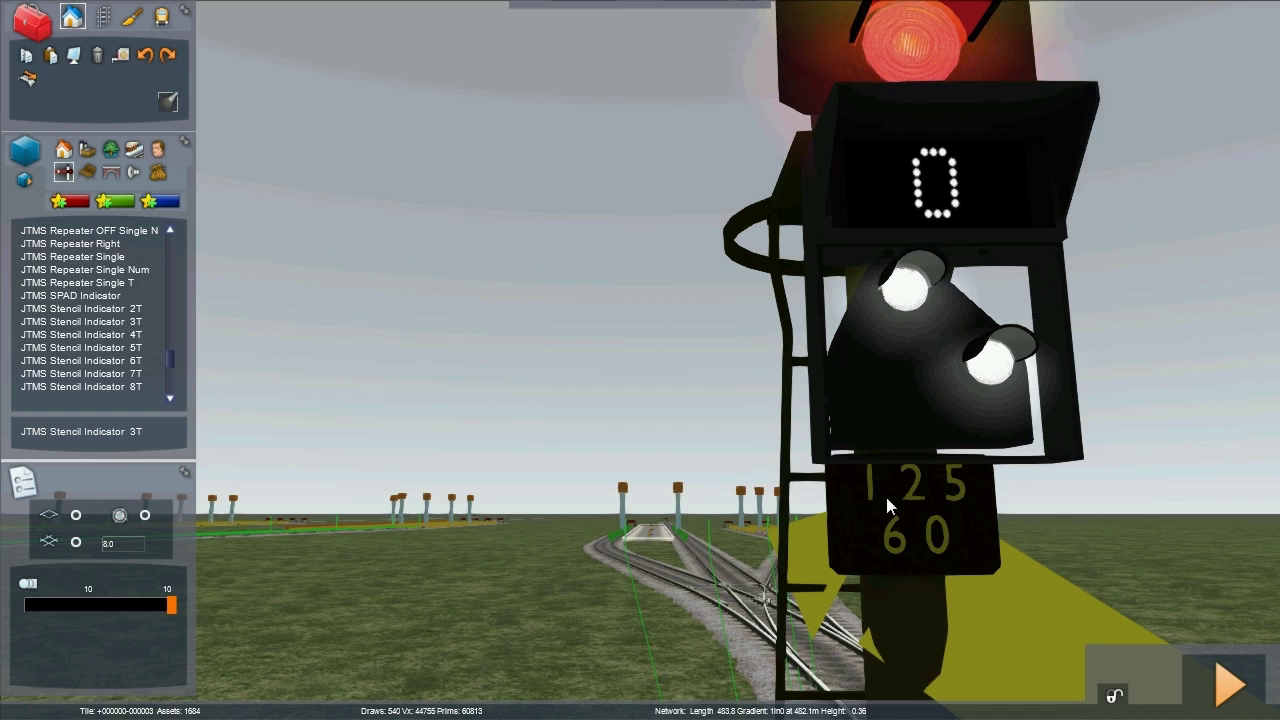
drag(886, 491, 889, 456)
Examine from the front how the stencil indicator lines up with the main head, calling-on light and number plate
key(Right)
right_drag(889, 456, 826, 513)
click(882, 627)
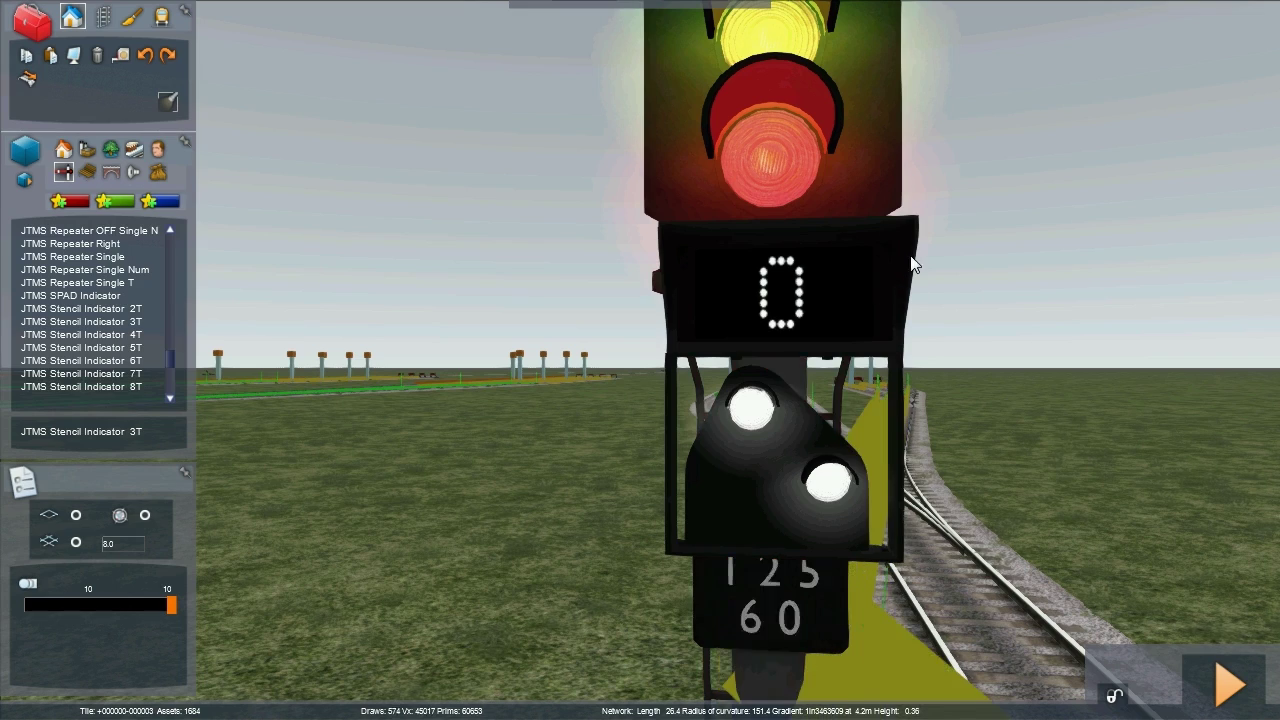
click(902, 283)
key(Left)
right_drag(902, 283, 846, 489)
key(Right)
click(776, 507)
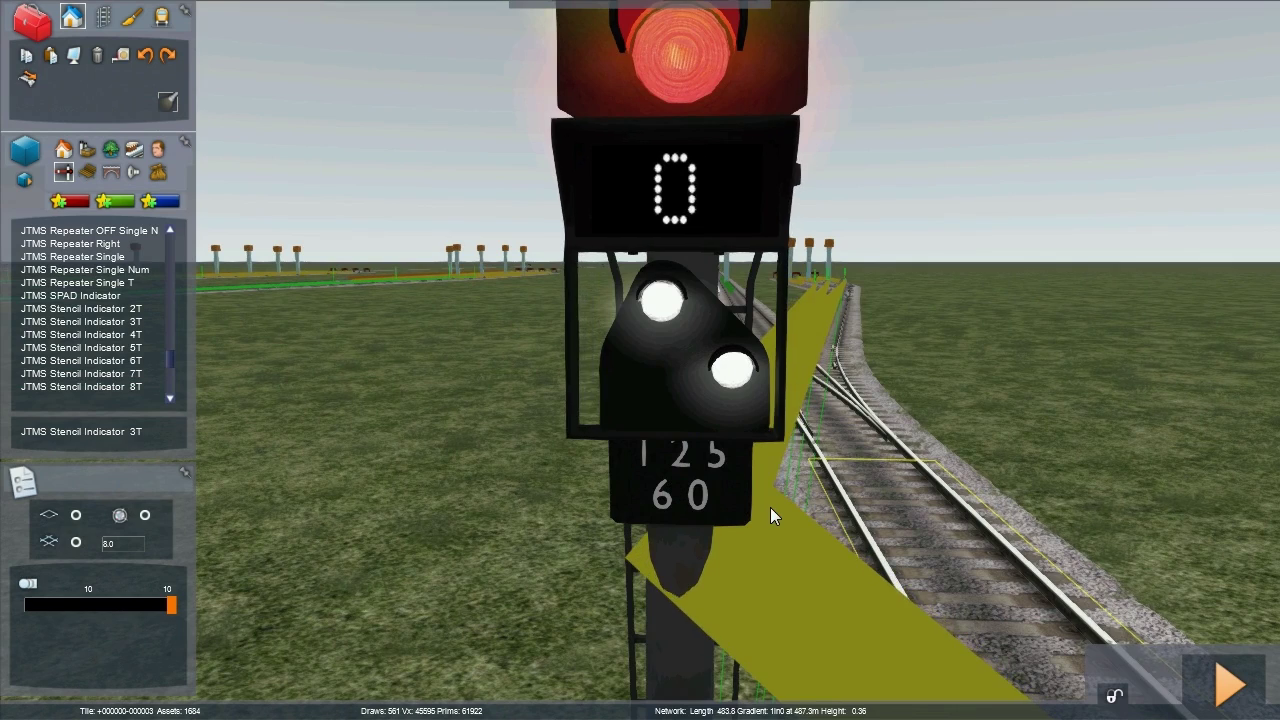
click(774, 507)
scroll(936, 527, down, 5)
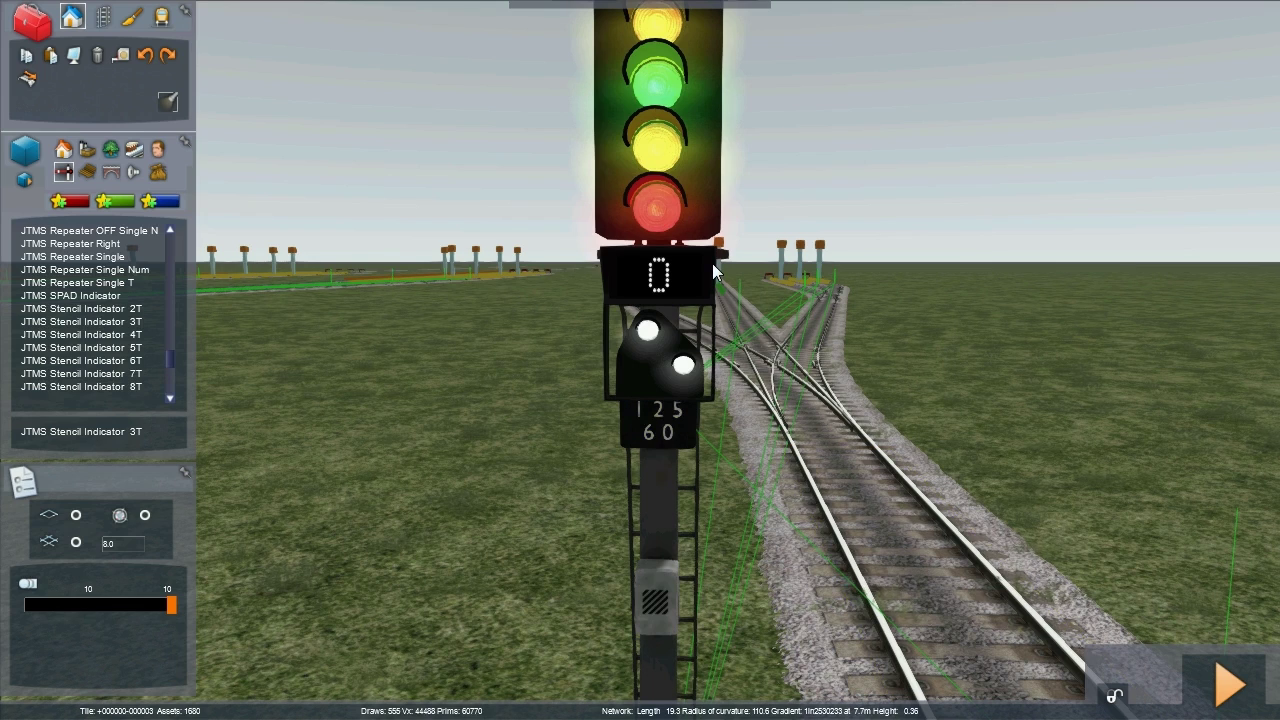
Enter C, D and E as the stencil indicator's route characters for links 1, 2 and 3, and deselect it
click(712, 263)
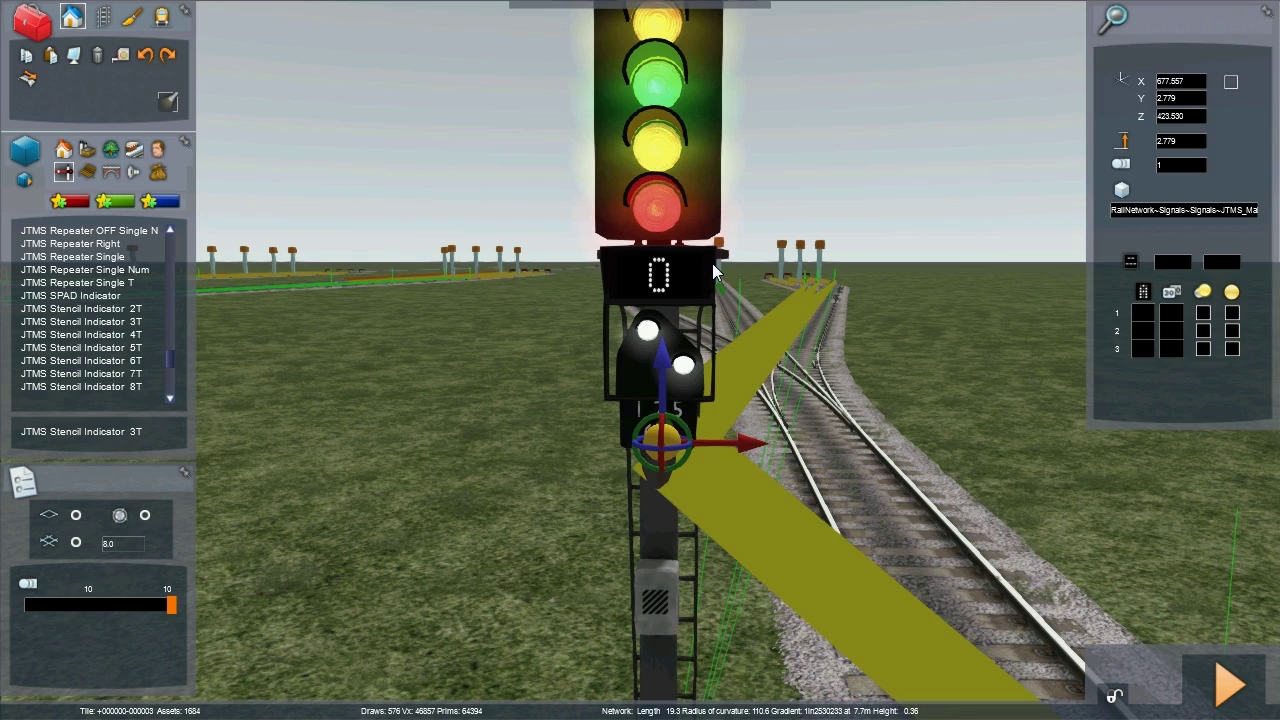
click(1147, 313)
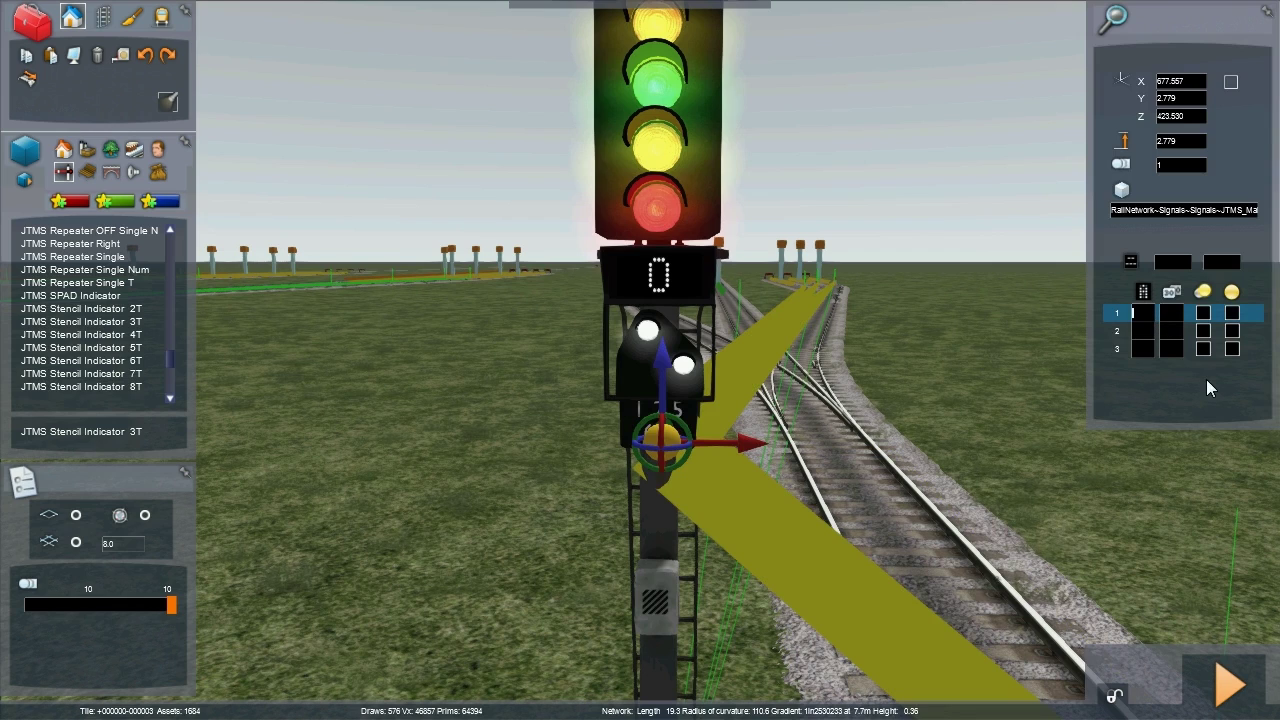
text(c)
click(1146, 335)
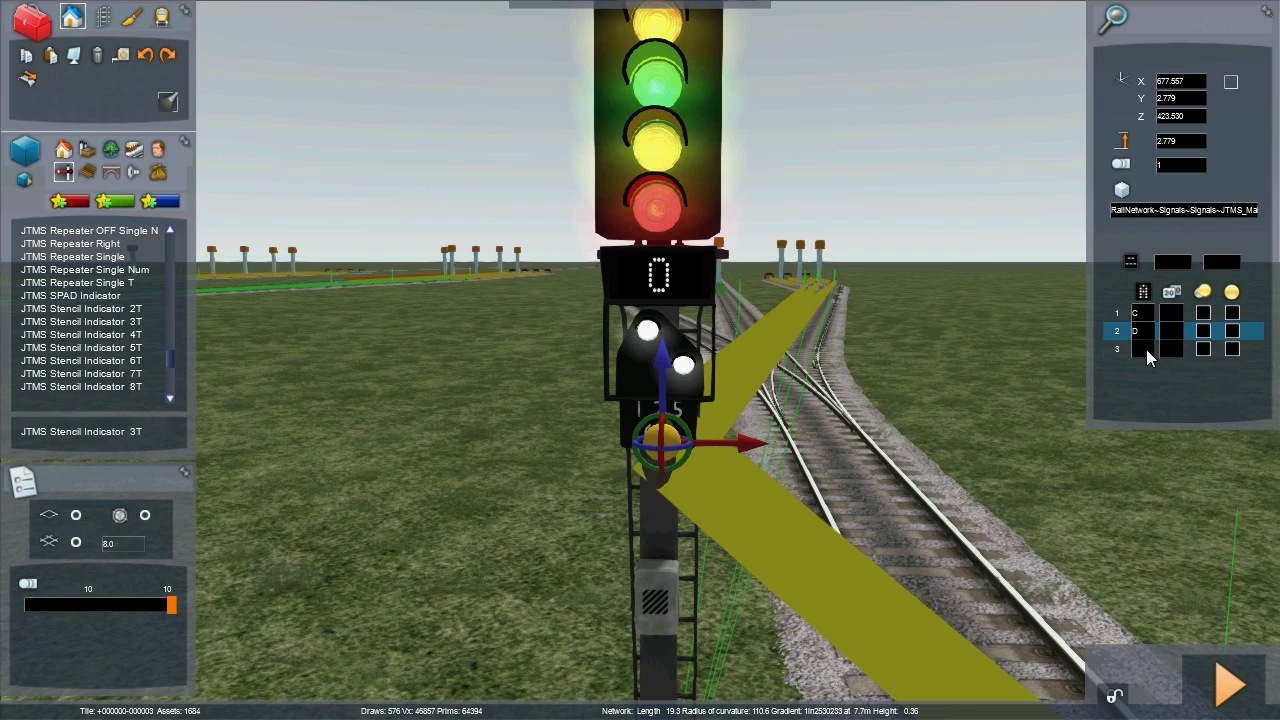
click(1146, 350)
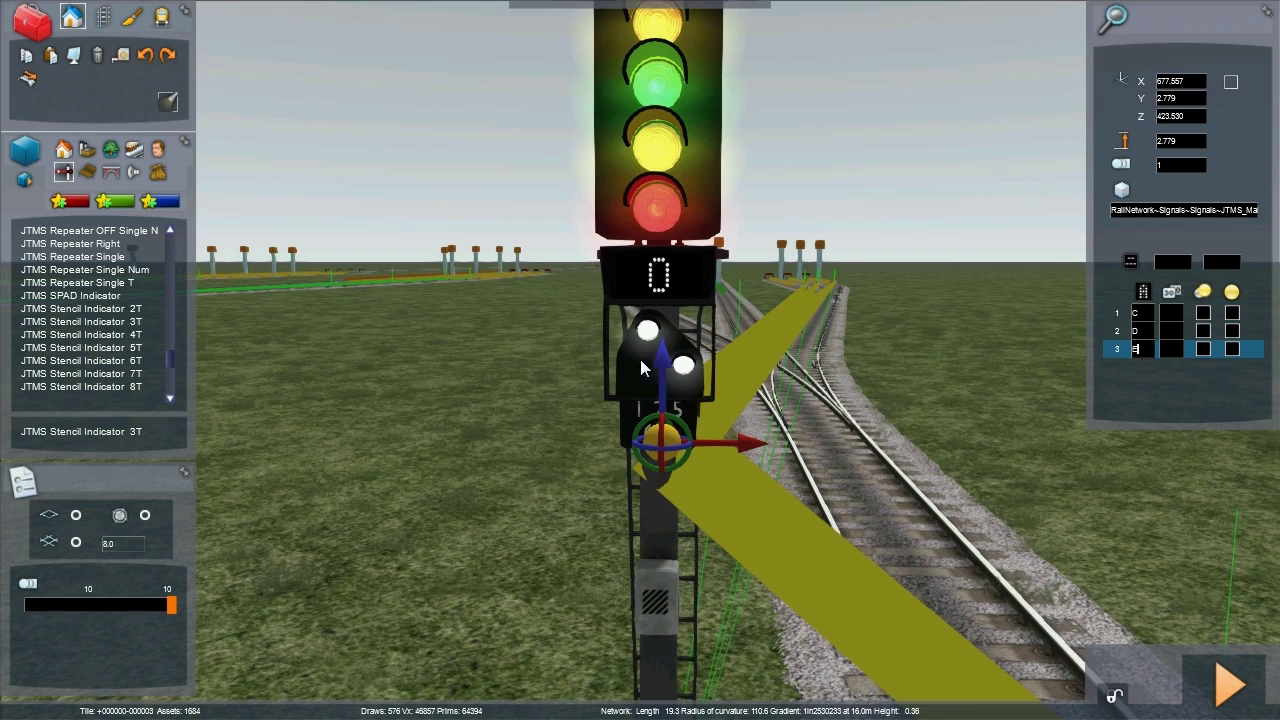
click(871, 466)
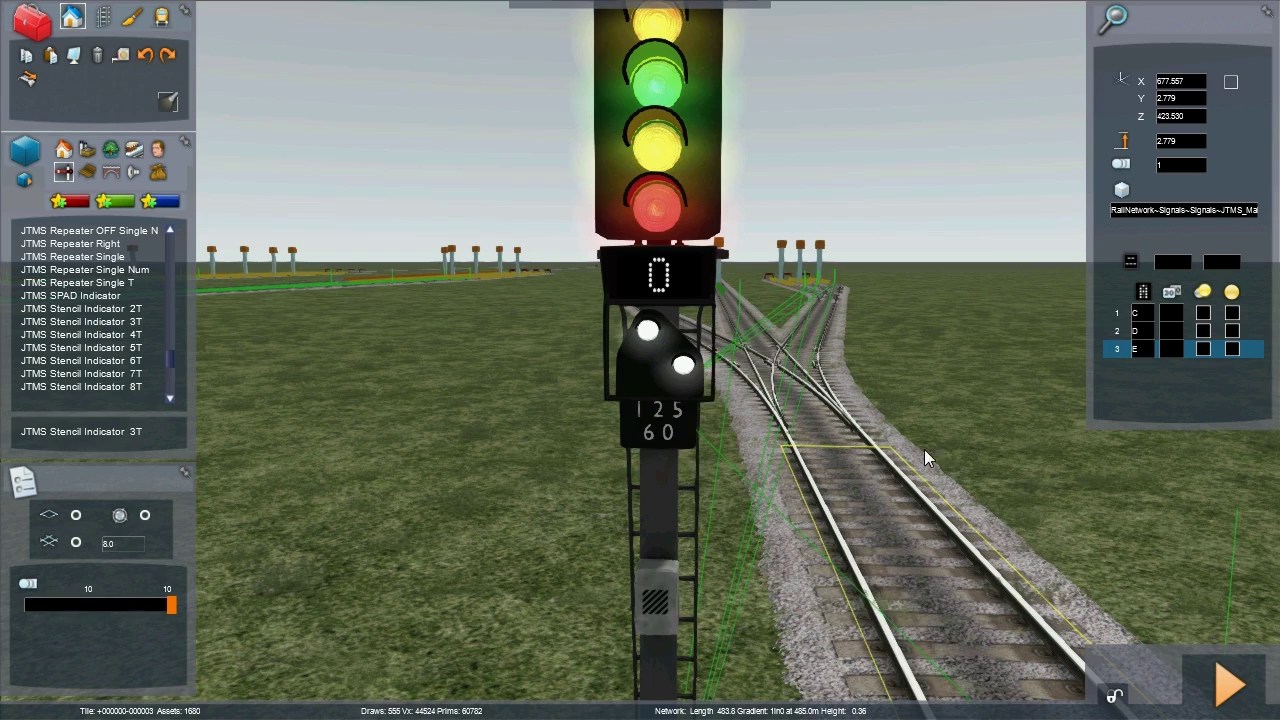
Run the scenario and follow the first train past the junction signal onto the platform route, examining the signal's aspects
key(Down)
scroll(926, 447, down, 3)
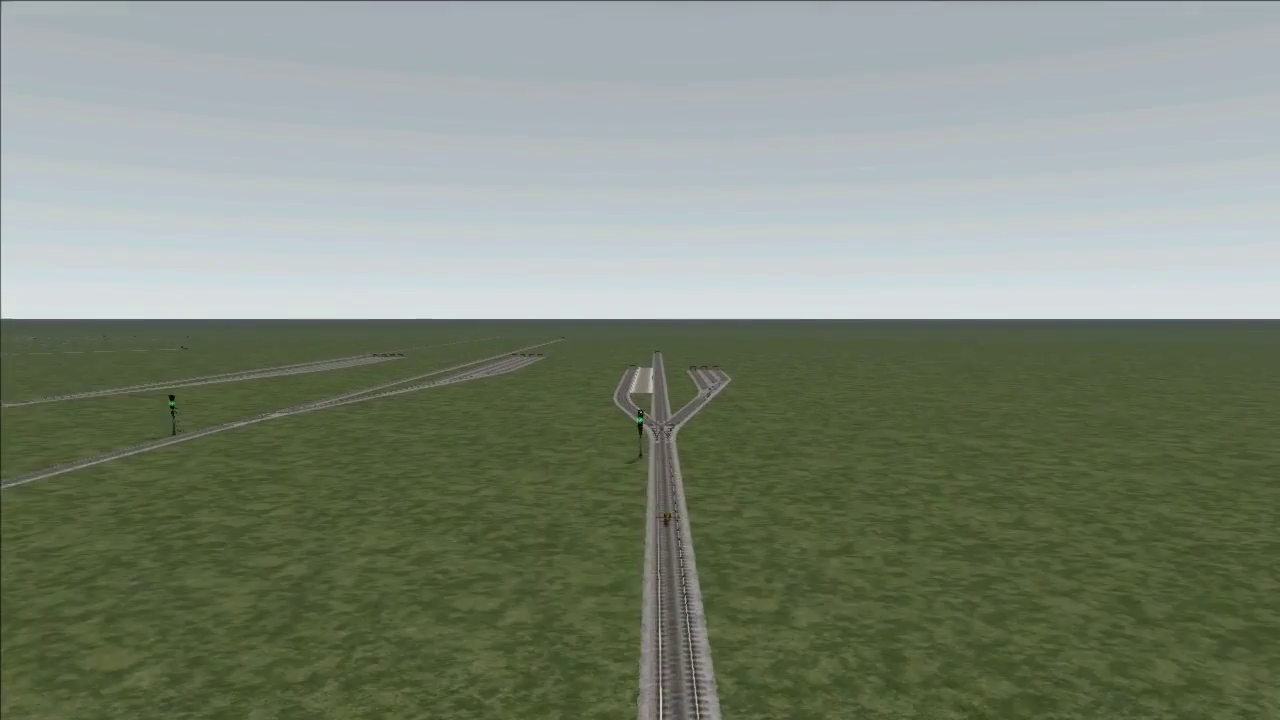
key(Up)
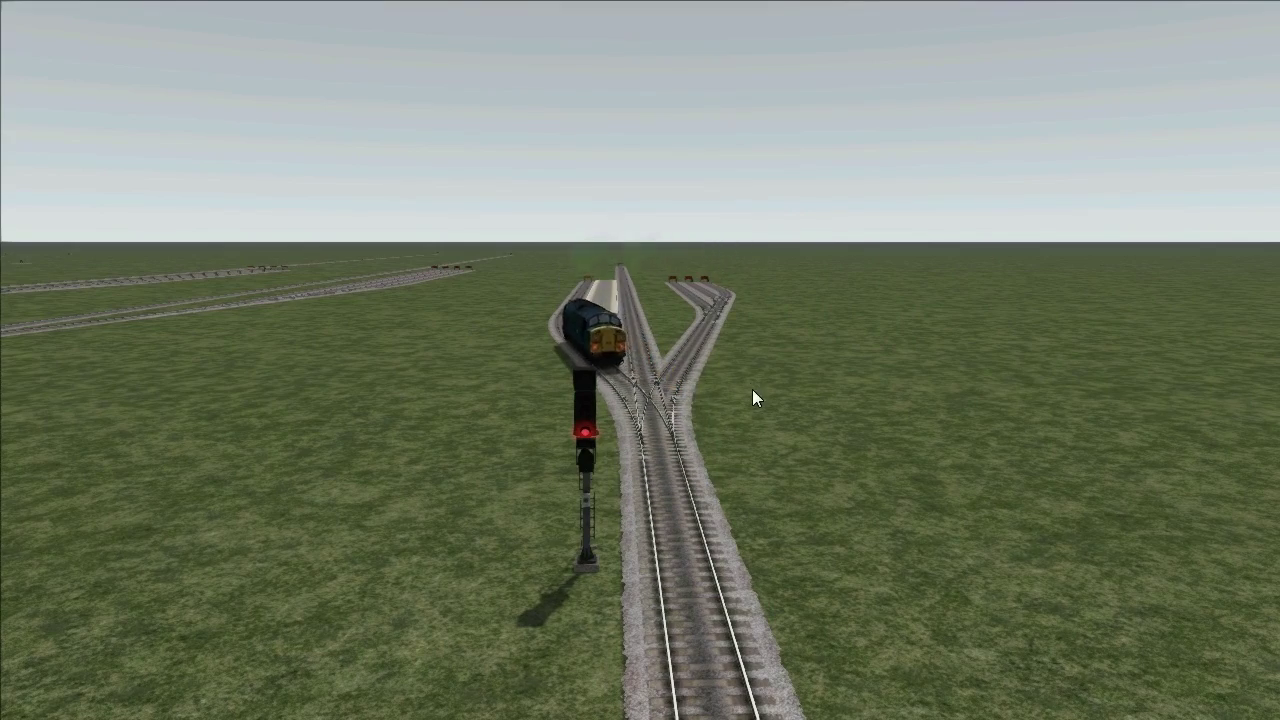
key(Down)
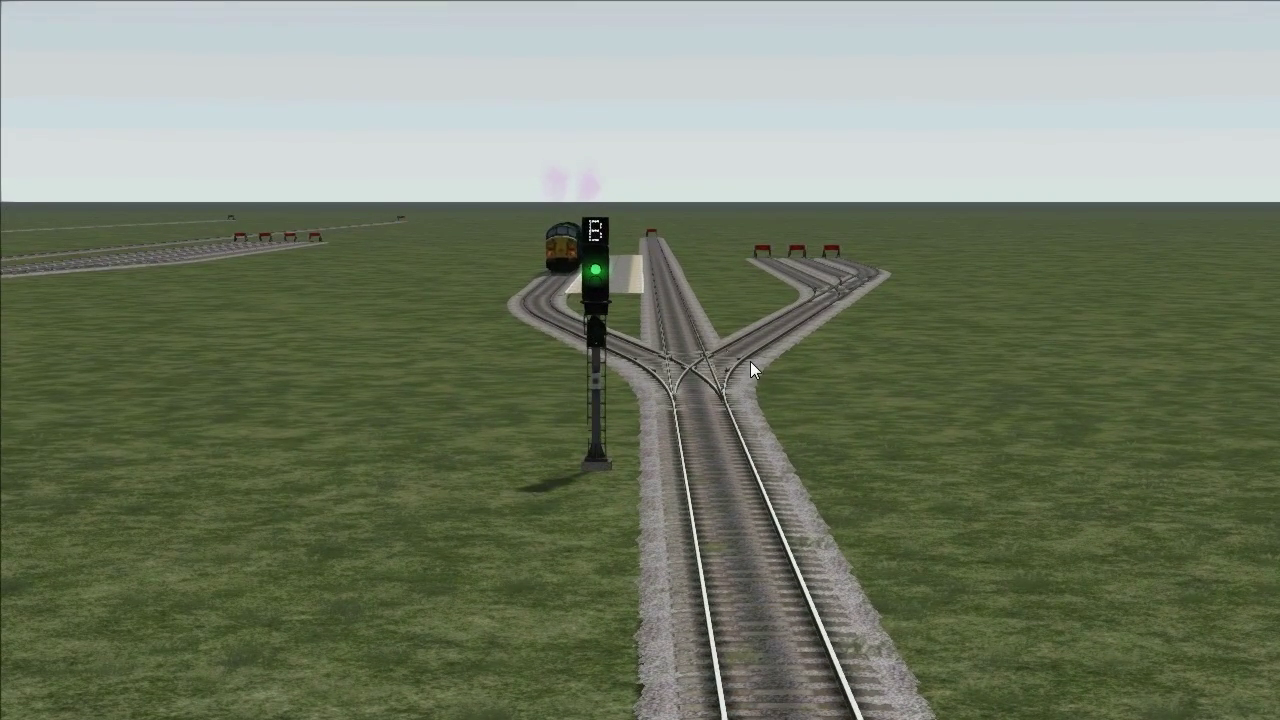
Follow the second train past the junction signal onto the straight route, examining the signal before and after it passes
scroll(788, 389, down, 5)
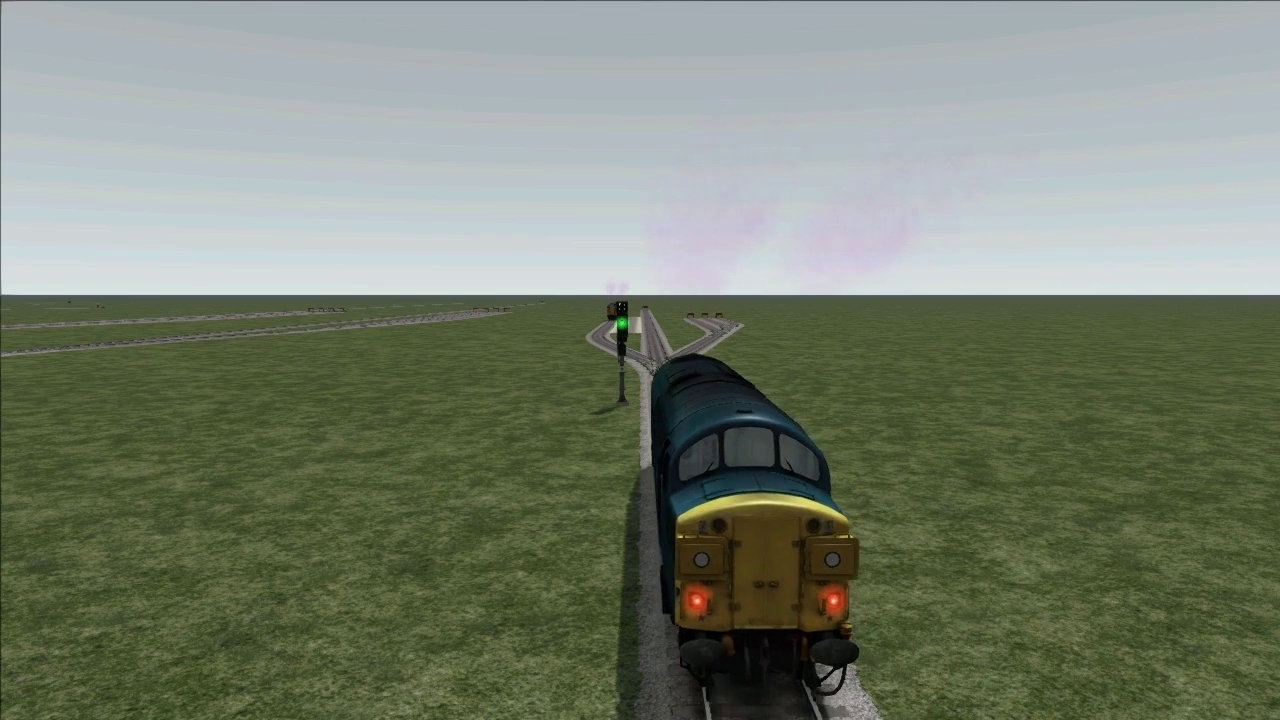
right_drag(772, 300, 772, 375)
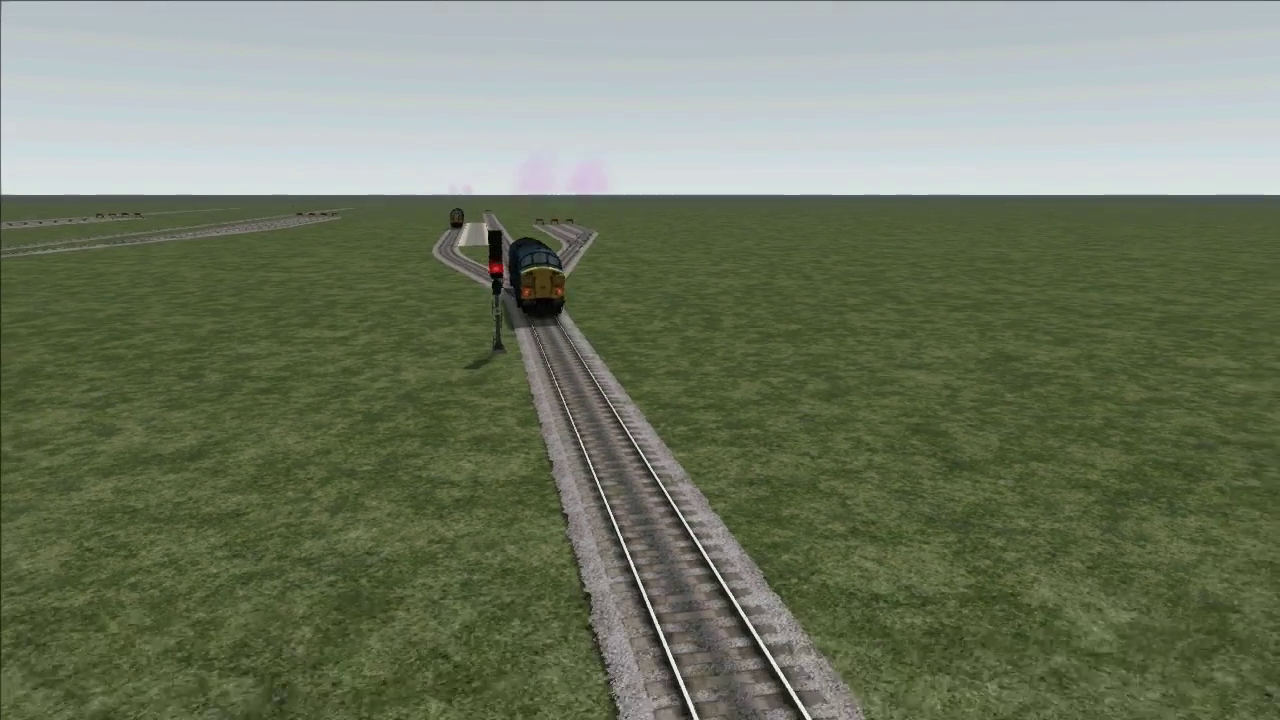
key(Down)
key(Right)
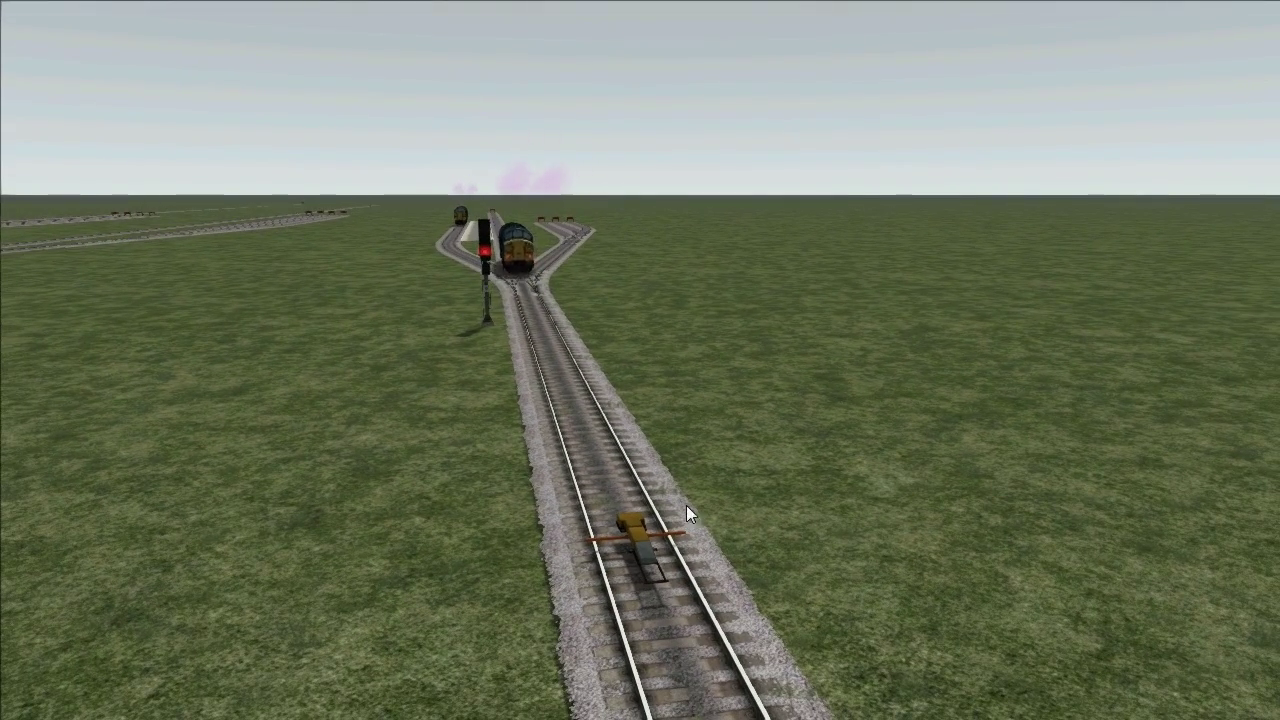
right_drag(716, 499, 592, 433)
key(Up)
right_drag(590, 340, 574, 369)
key(Up)
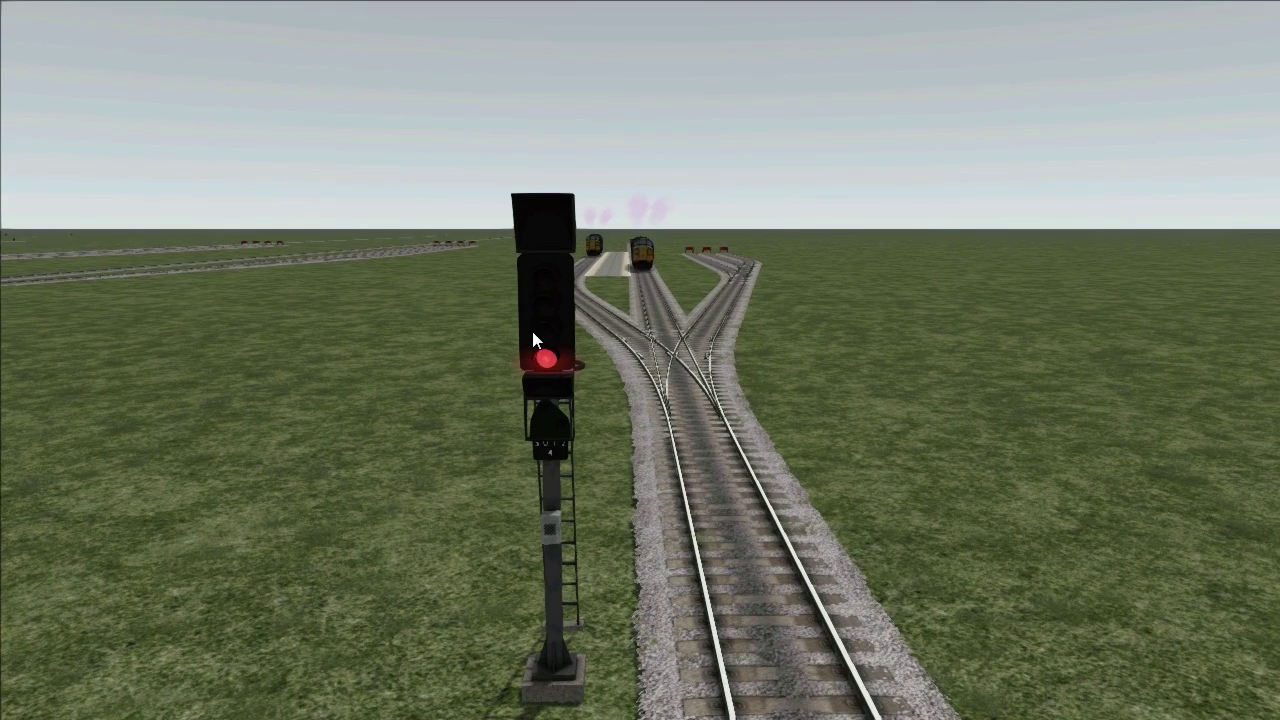
key(Down)
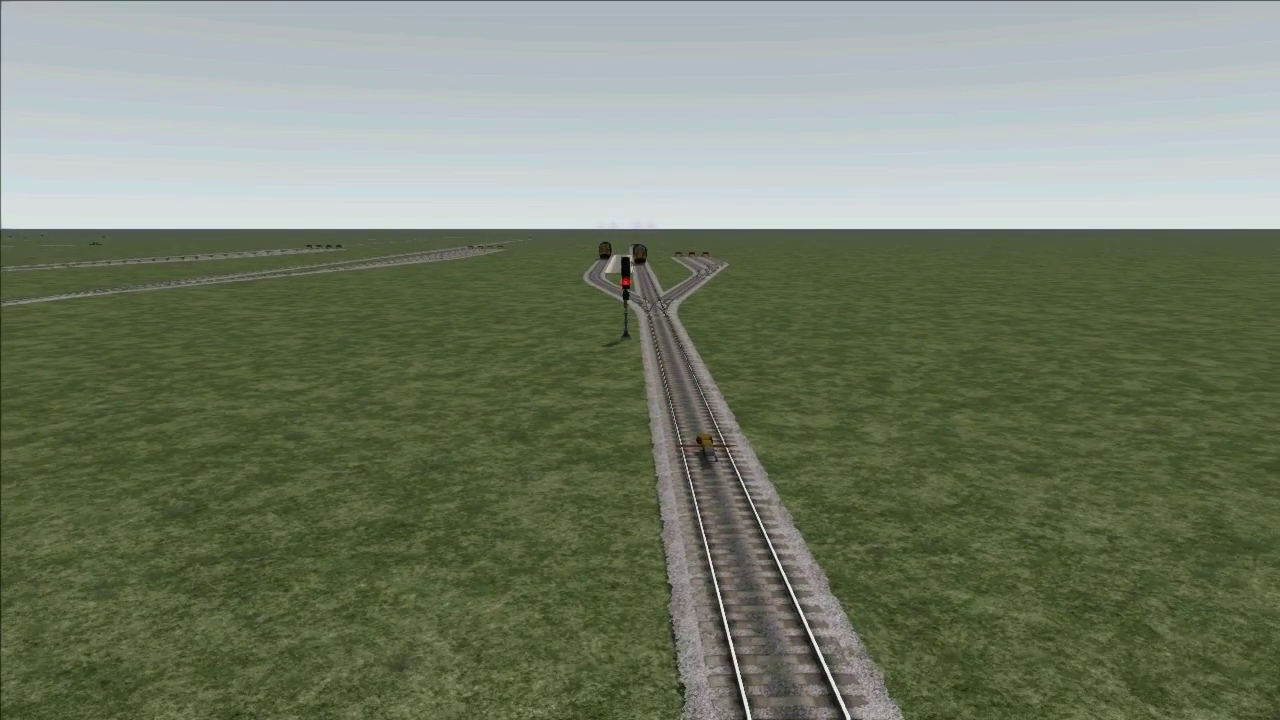
Follow the third train past the junction signal into the sidings, examining the signal's response
key(Up)
right_drag(714, 427, 714, 400)
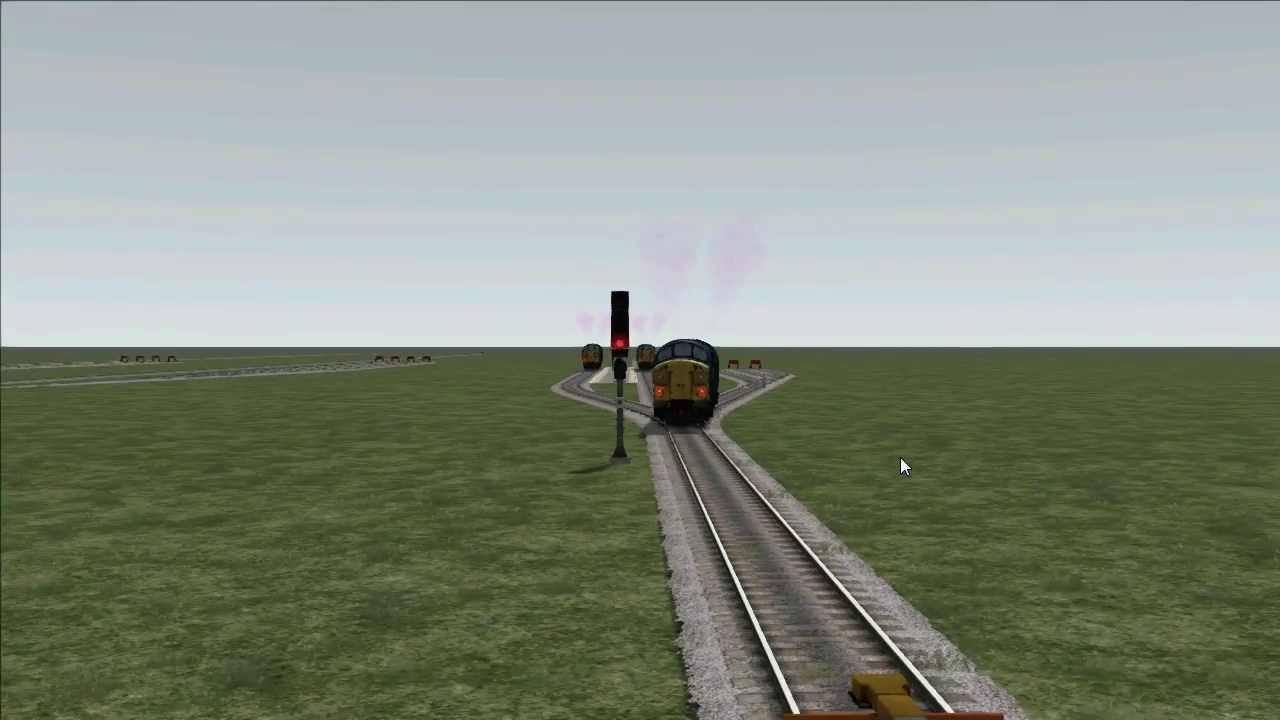
right_drag(886, 459, 940, 487)
key(Up)
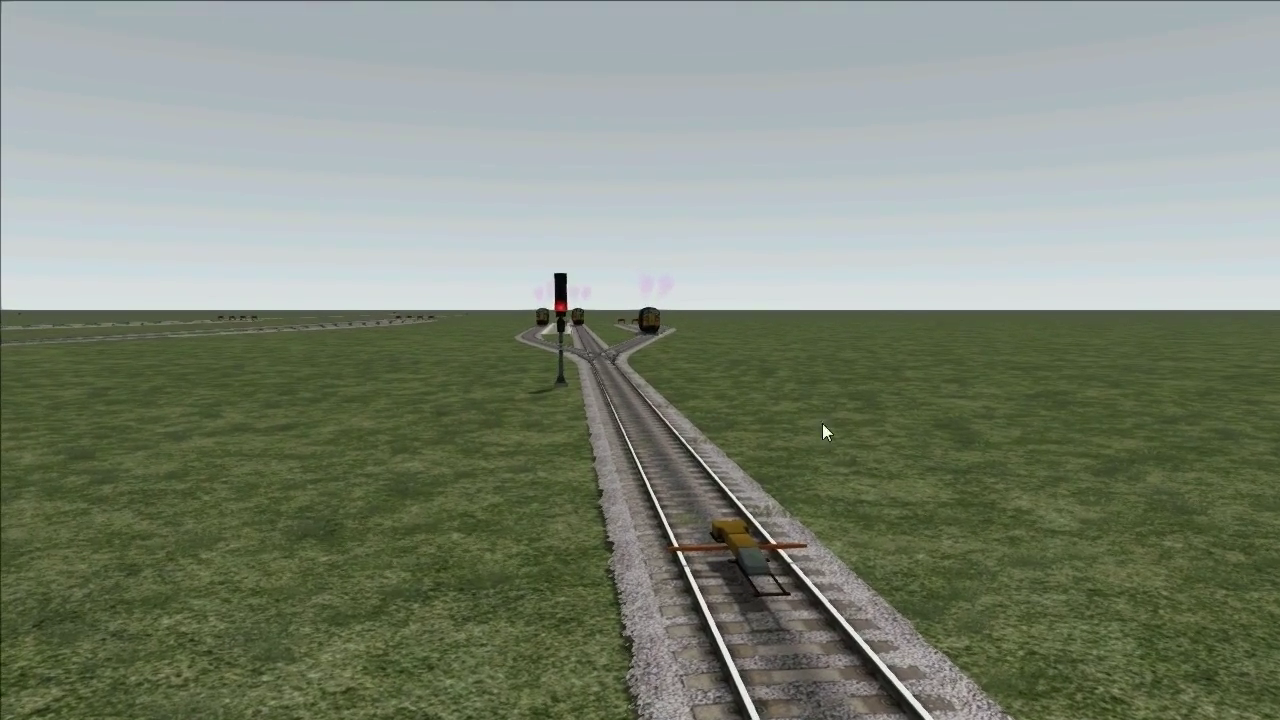